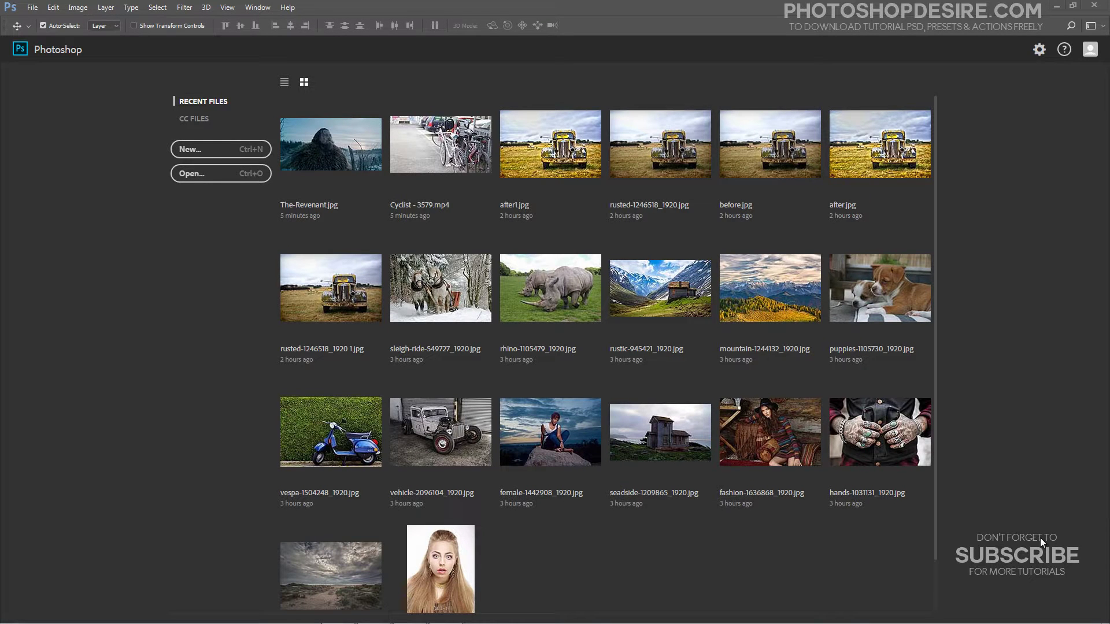
Open Cyclist - 3579.mp4 from Recent Files and scrub the timeline forward and back
left_click(425, 170)
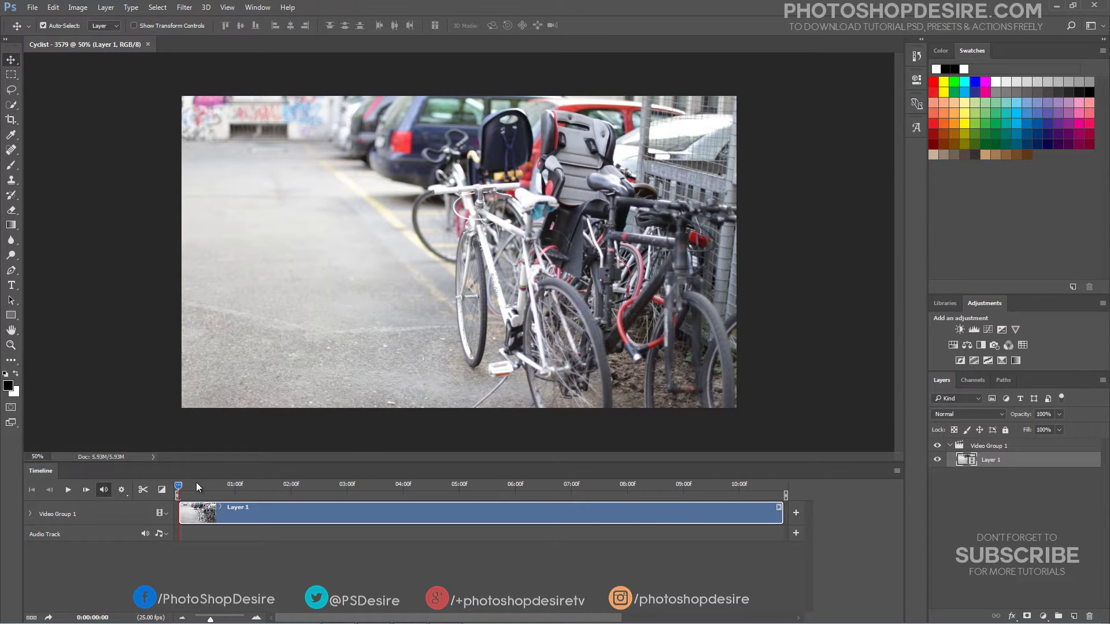
left_click_drag(178, 489, 726, 519)
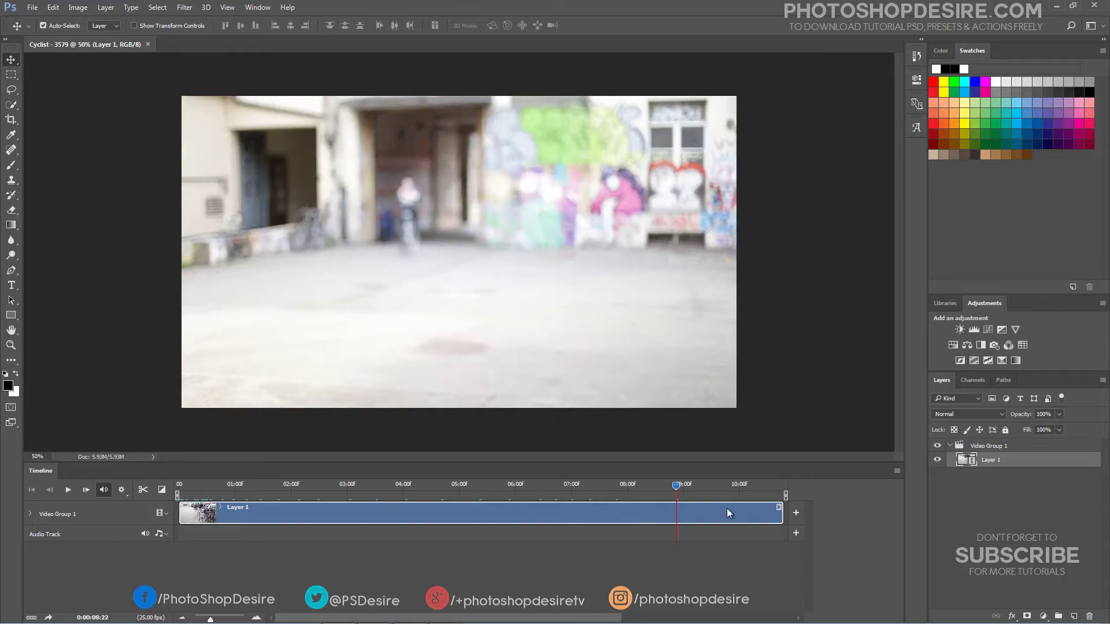
mouse_move(625, 495)
left_mouse_down()
mouse_move(517, 497)
mouse_move(530, 496)
left_mouse_up()
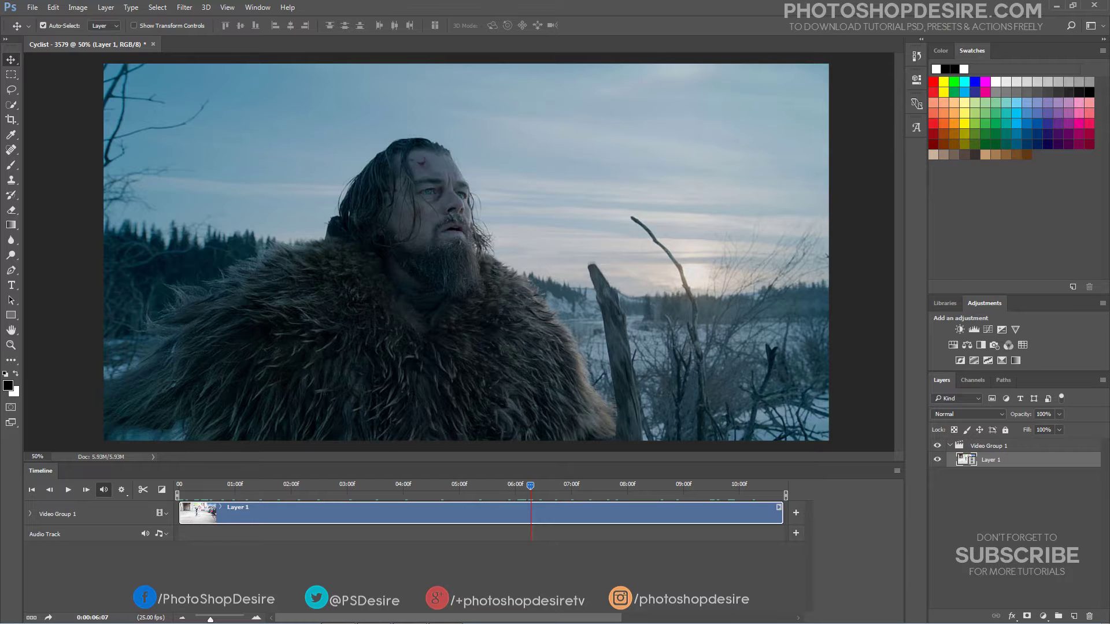
Convert the Video Group 1 layer into a smart object
left_click(986, 446)
right_click(986, 448)
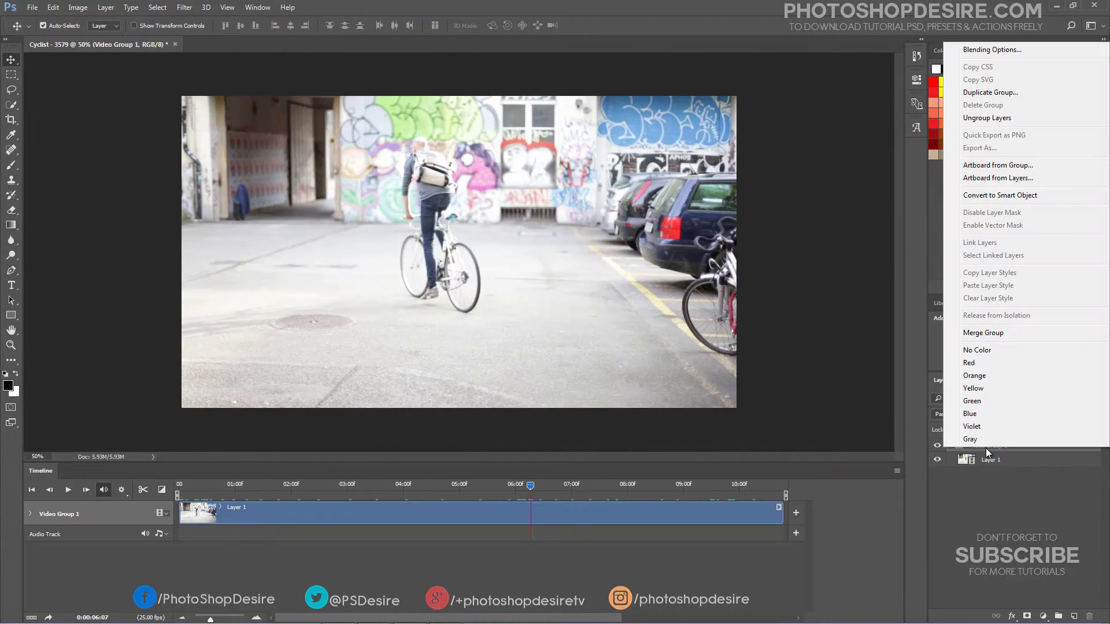
left_click(988, 195)
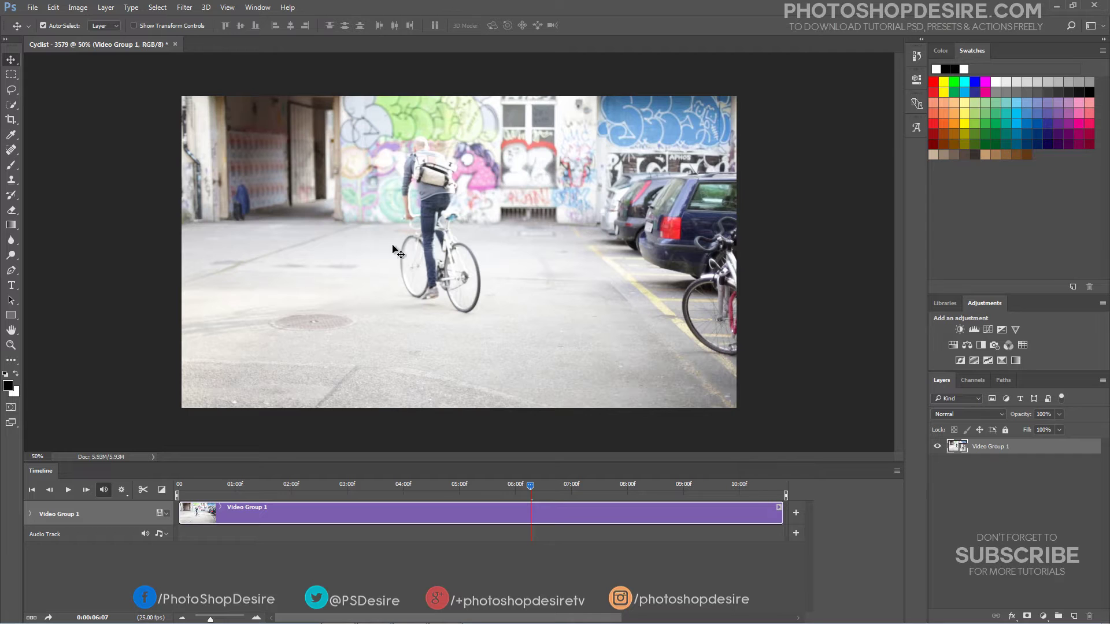
Apply Shadows/Highlights: shadows amount 35, both radii 100, highlights amount 35, color 0
left_click(79, 7)
mouse_move(130, 37)
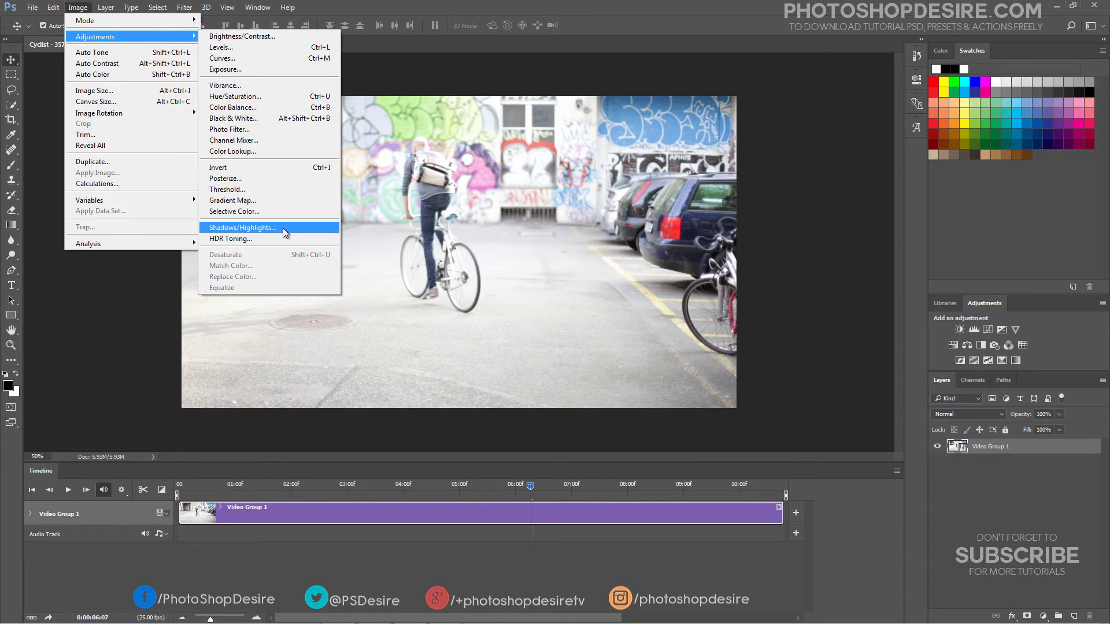
left_click(283, 228)
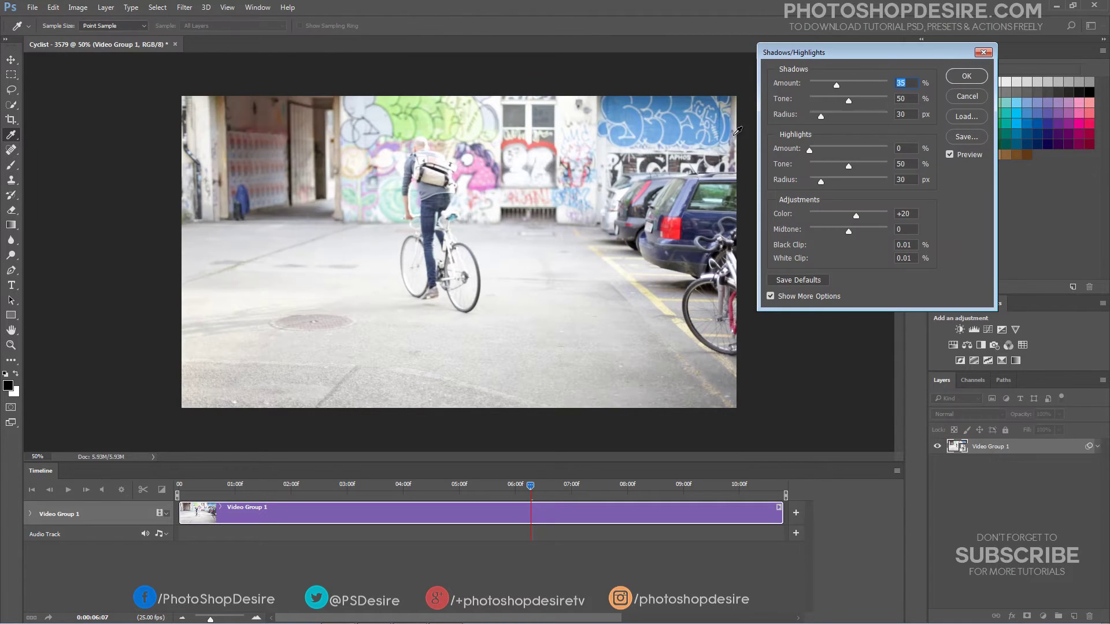
left_click(907, 84)
left_click_drag(809, 149, 825, 150)
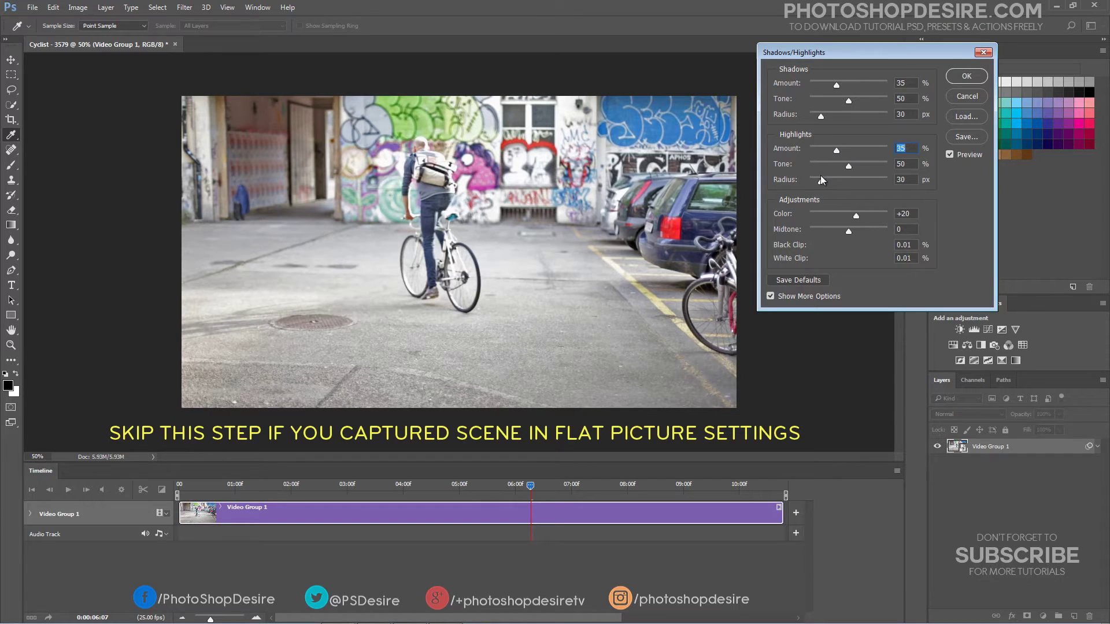
left_click_drag(820, 183, 849, 184)
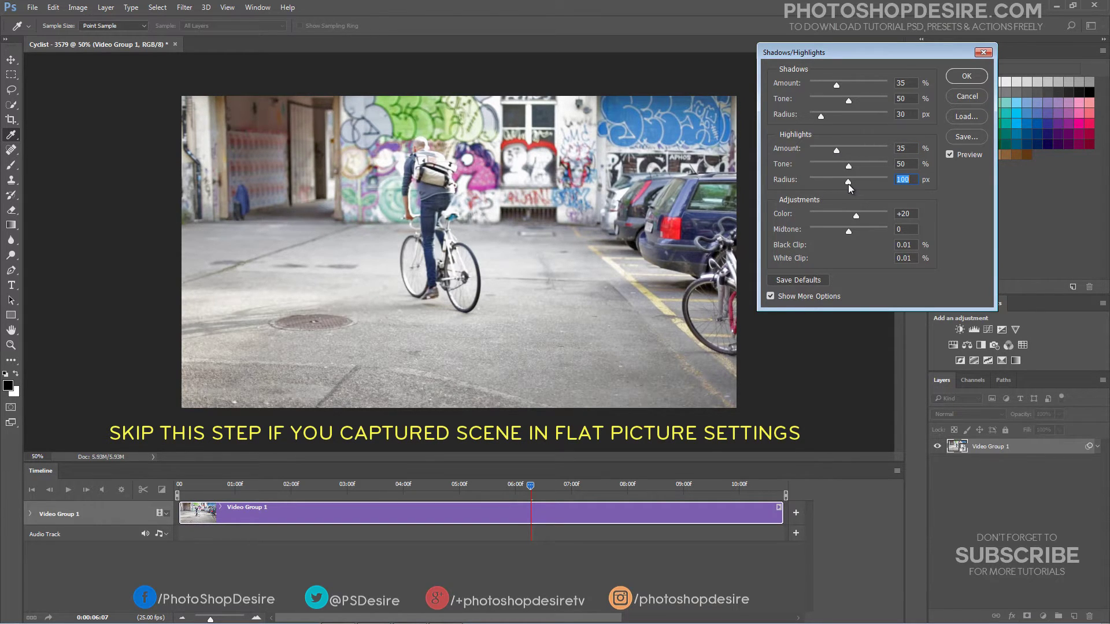
left_click_drag(822, 118, 848, 116)
left_click(904, 213)
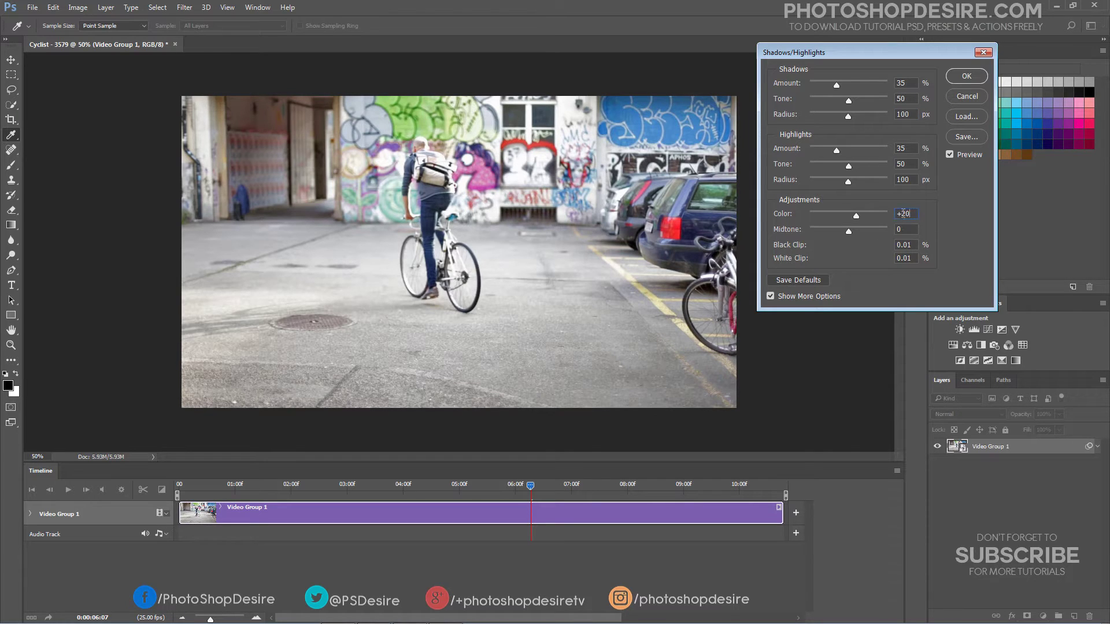
double_click(902, 213)
type("0")
left_click(952, 76)
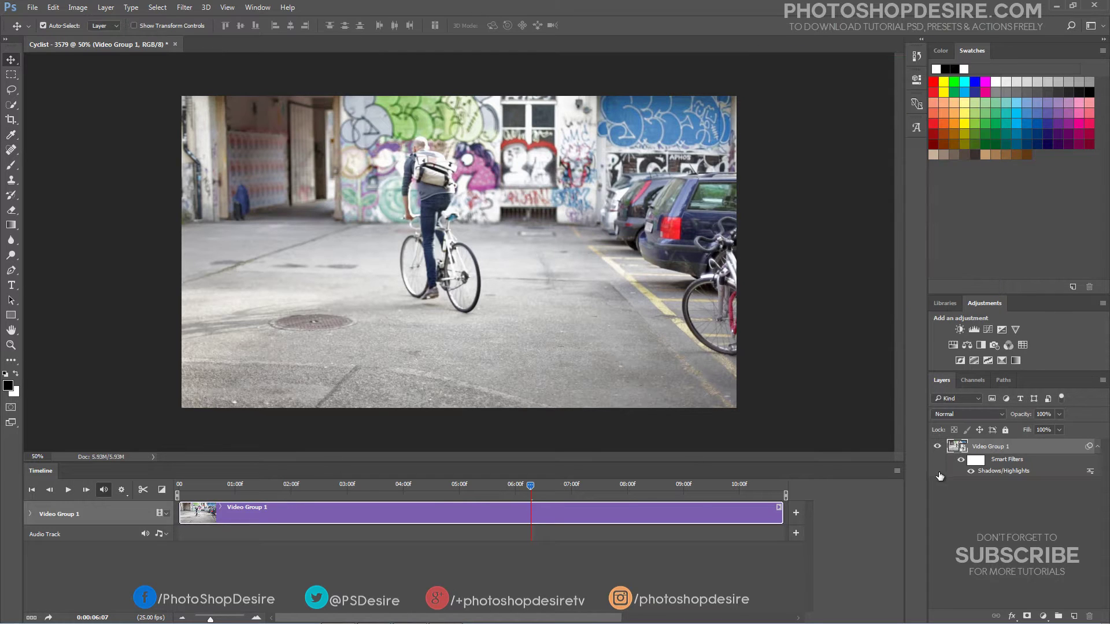
left_click(969, 471)
left_click(971, 471)
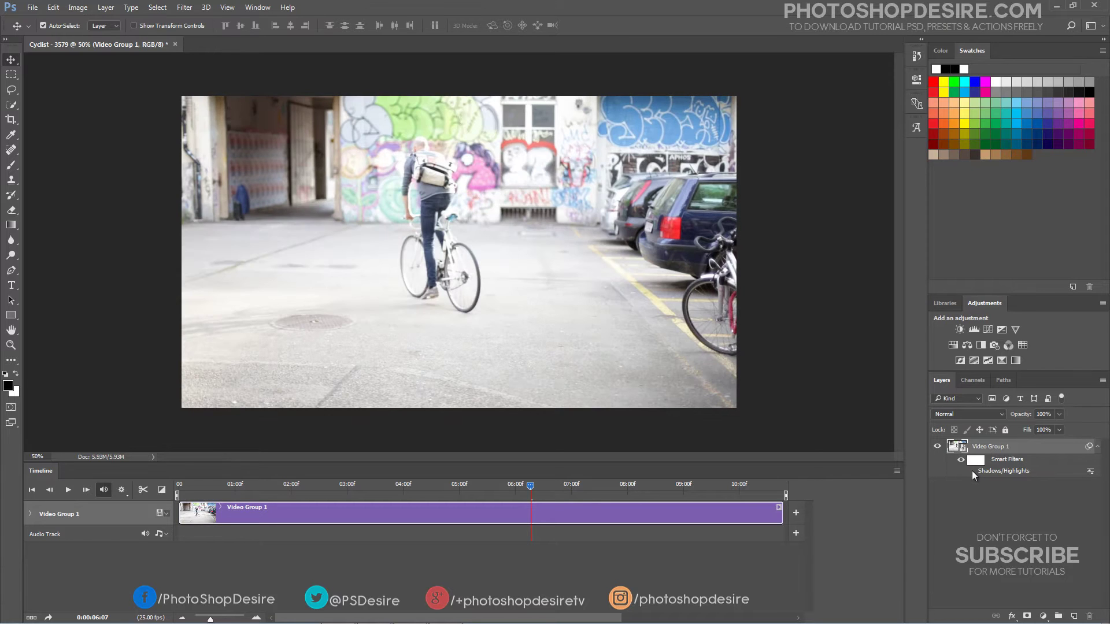
left_click(971, 470)
left_click(971, 470)
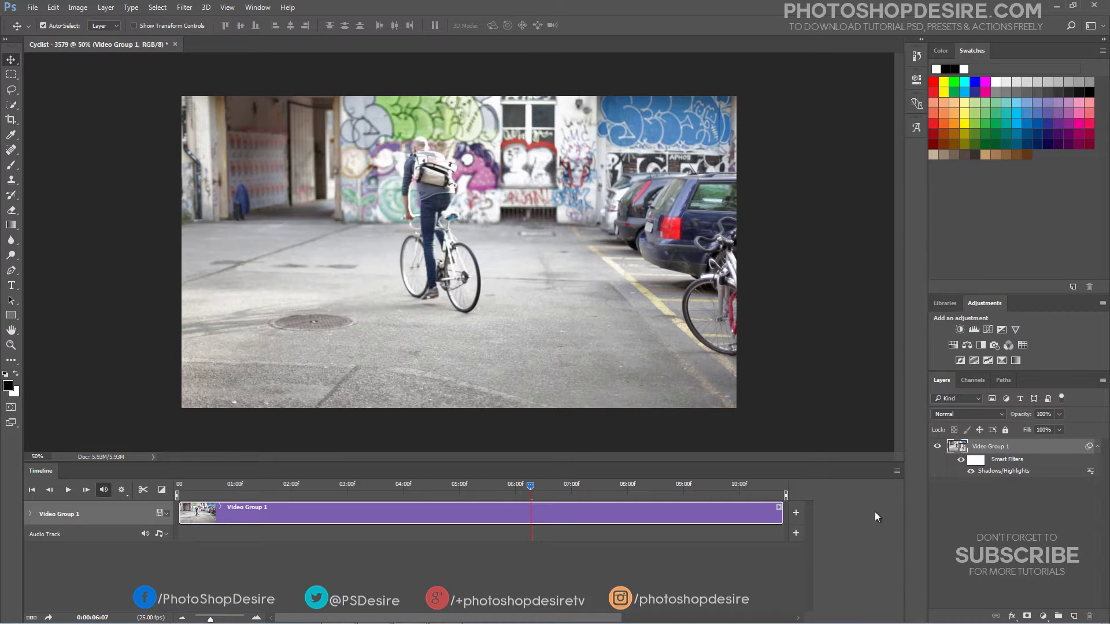
Make a rectangular selection of a full-width band along the top of the frame
left_click(12, 74)
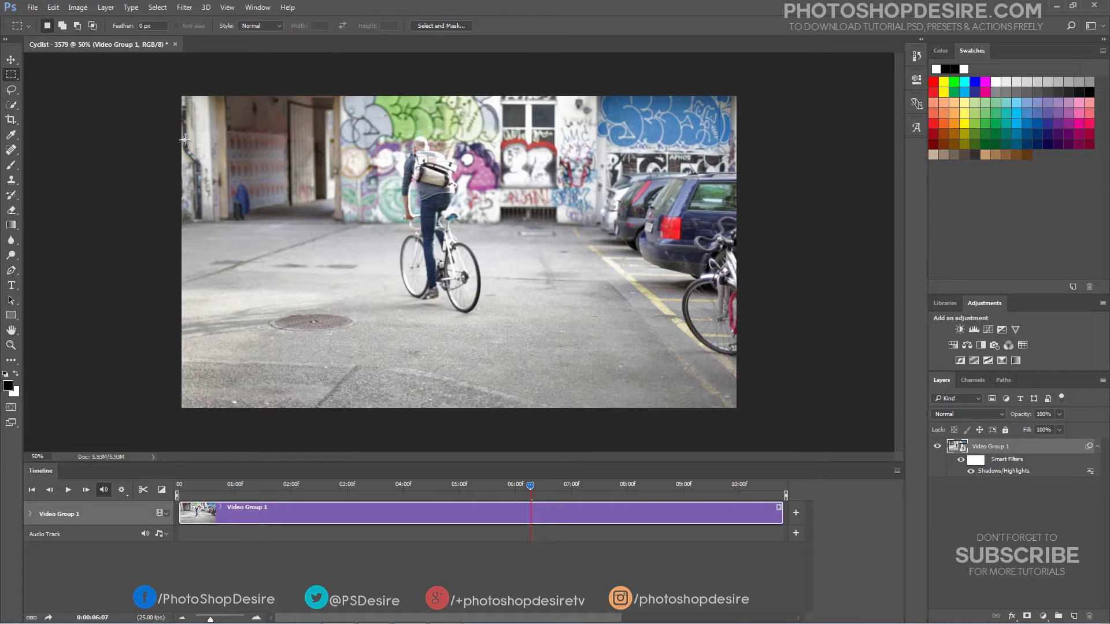
left_click_drag(182, 132, 740, 41)
left_click(180, 147)
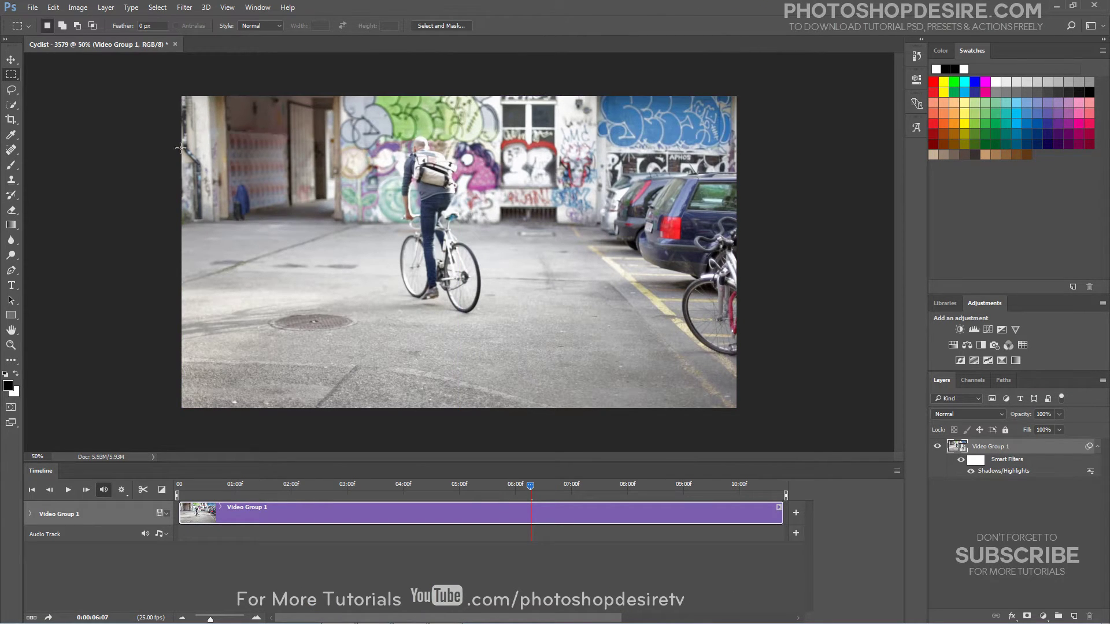
left_click_drag(181, 141, 759, 2)
Add a new layer and stretch its clip across the whole video length
left_click(1073, 614)
left_click_drag(545, 514, 170, 514)
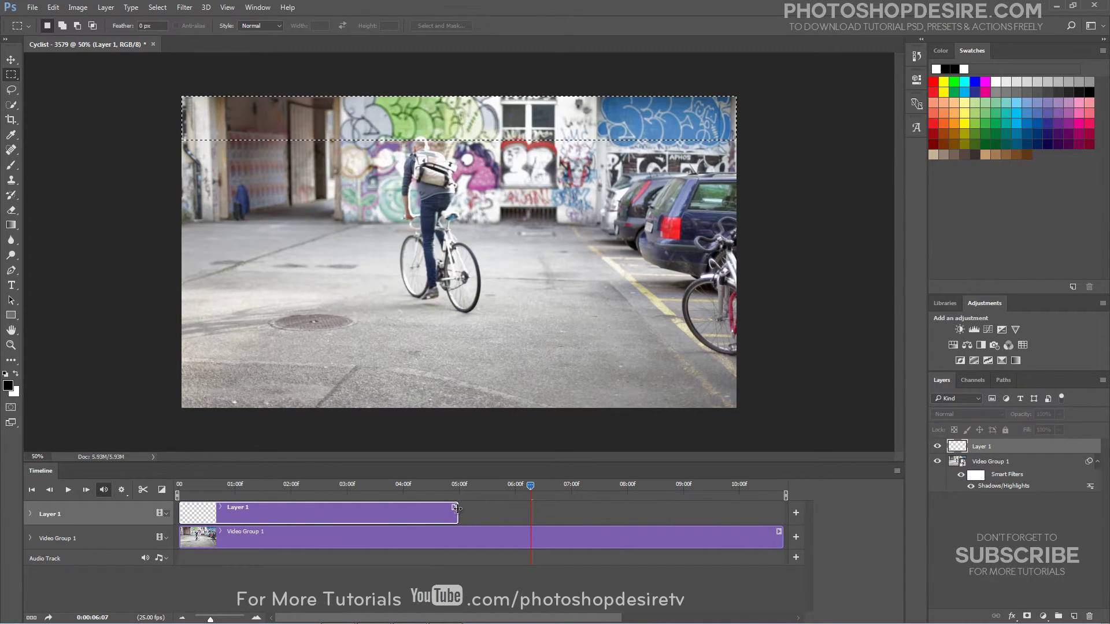
left_click_drag(457, 507, 782, 508)
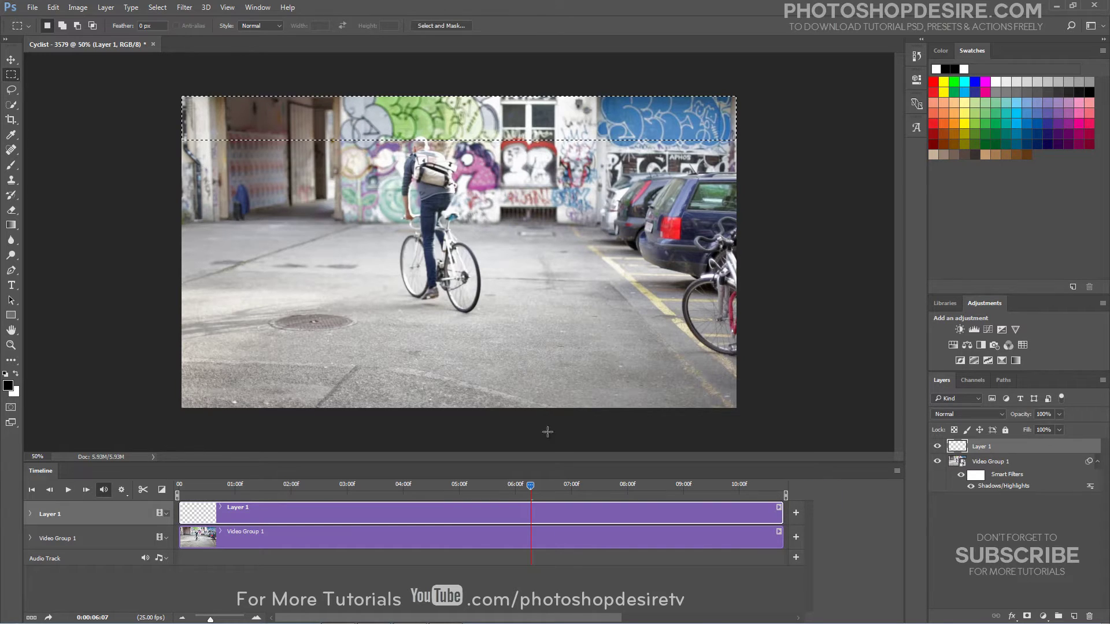
Fill the top selection with black, then deselect
left_click(53, 7)
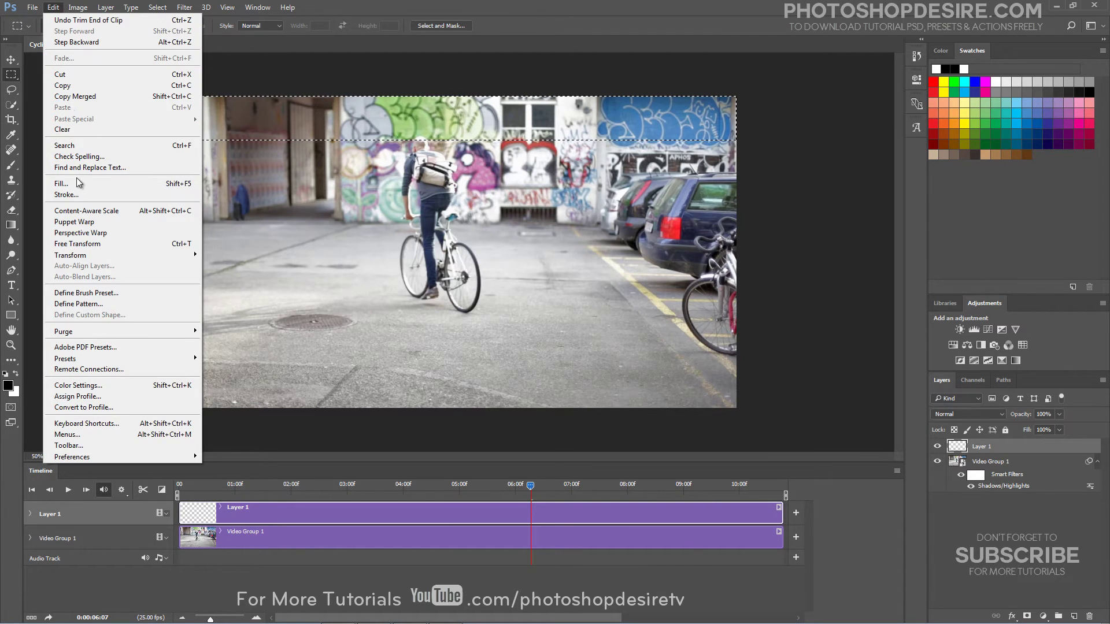
left_click(78, 182)
left_click(624, 177)
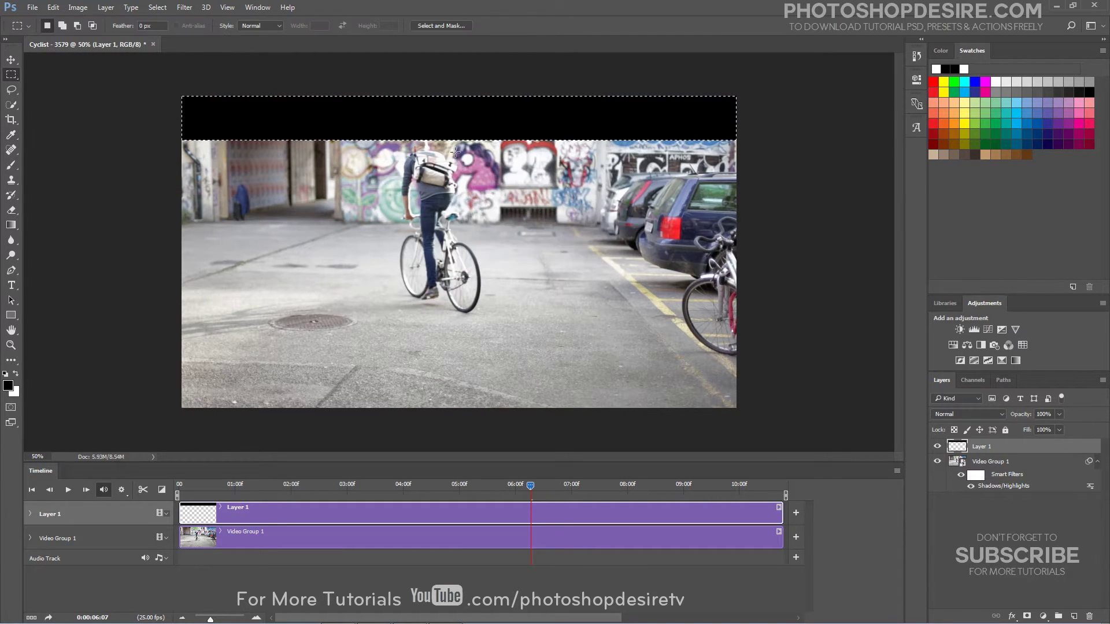
left_click(157, 7)
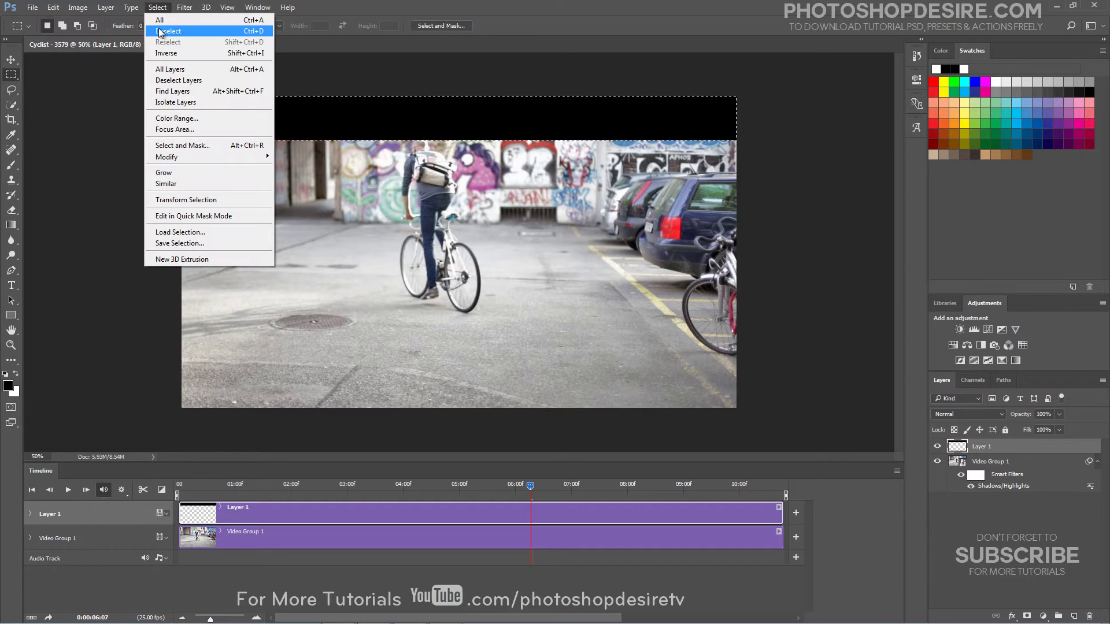
left_click(160, 33)
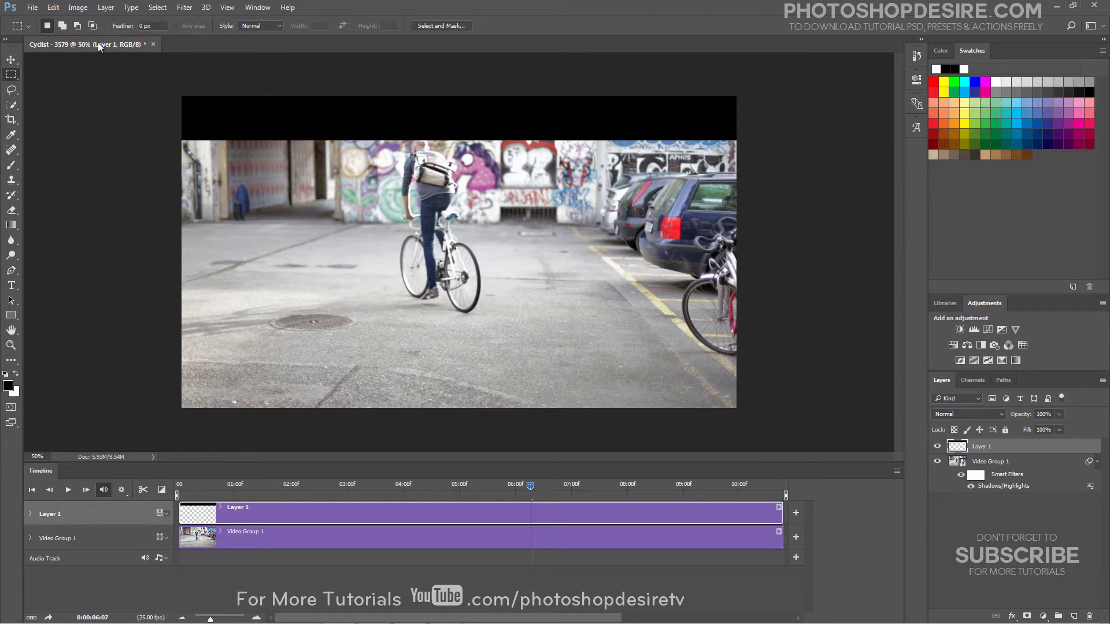
Duplicate the black bar layer as Layer 1 copy and move it to the frame bottom
left_click(105, 7)
left_click(142, 49)
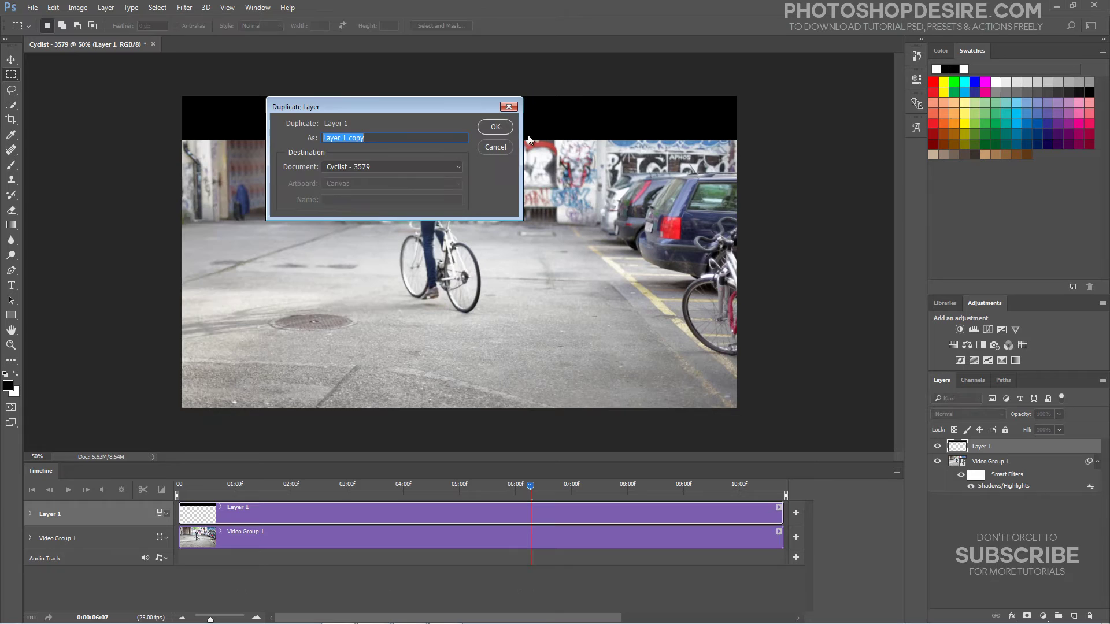
left_click(495, 128)
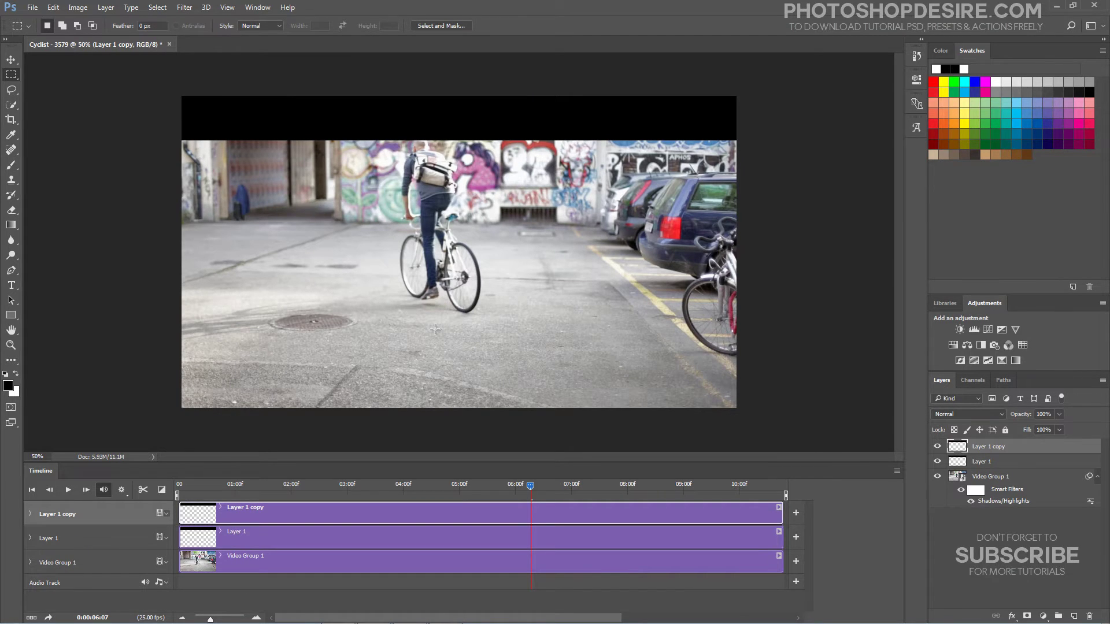
left_click(12, 60)
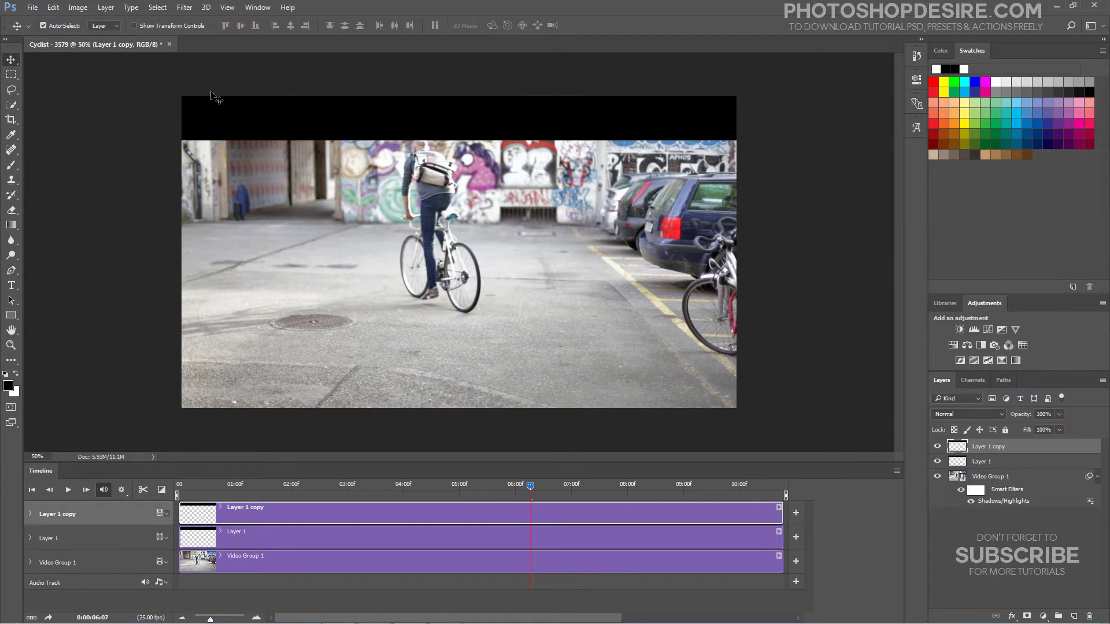
left_click_drag(243, 116, 266, 390)
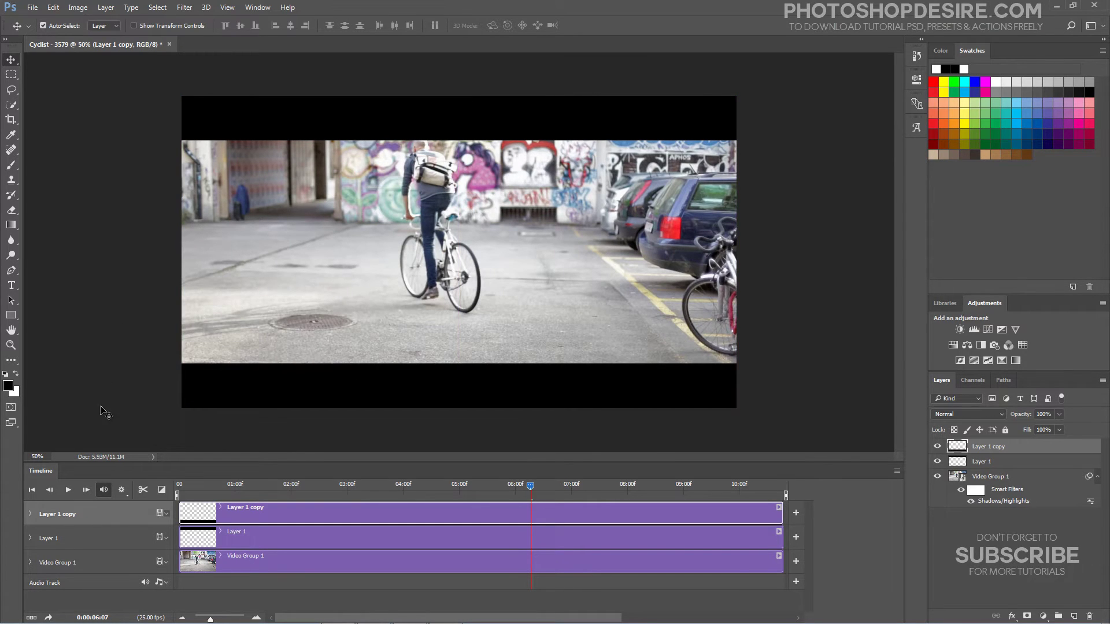
Preview later frames and add a Color Lookup adjustment layer
left_click(190, 491)
left_click_drag(189, 487, 249, 488)
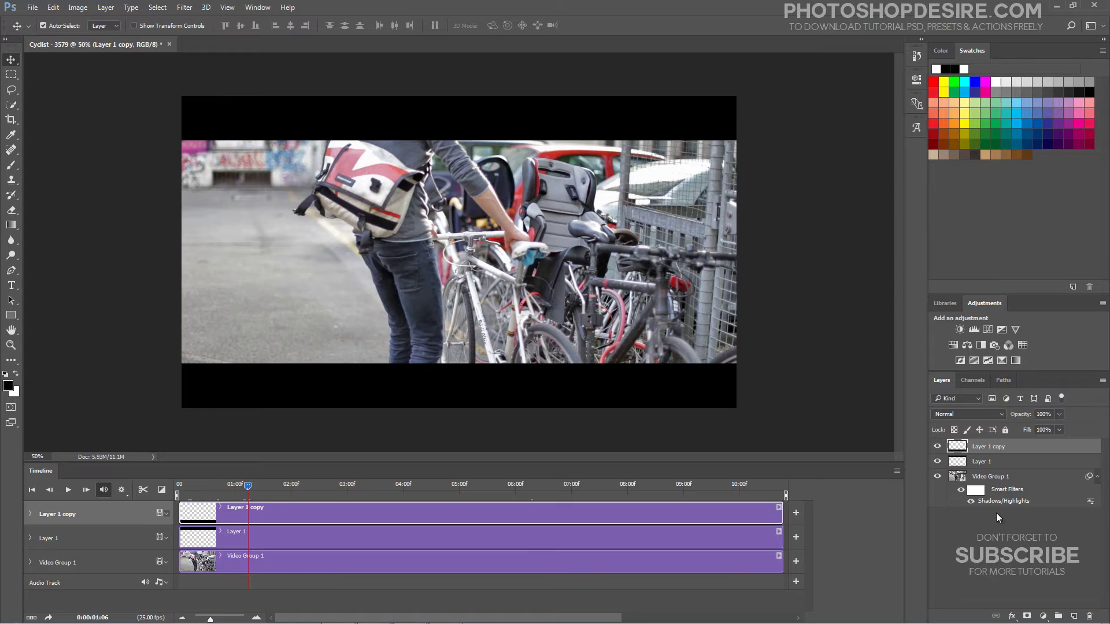
left_click(1042, 615)
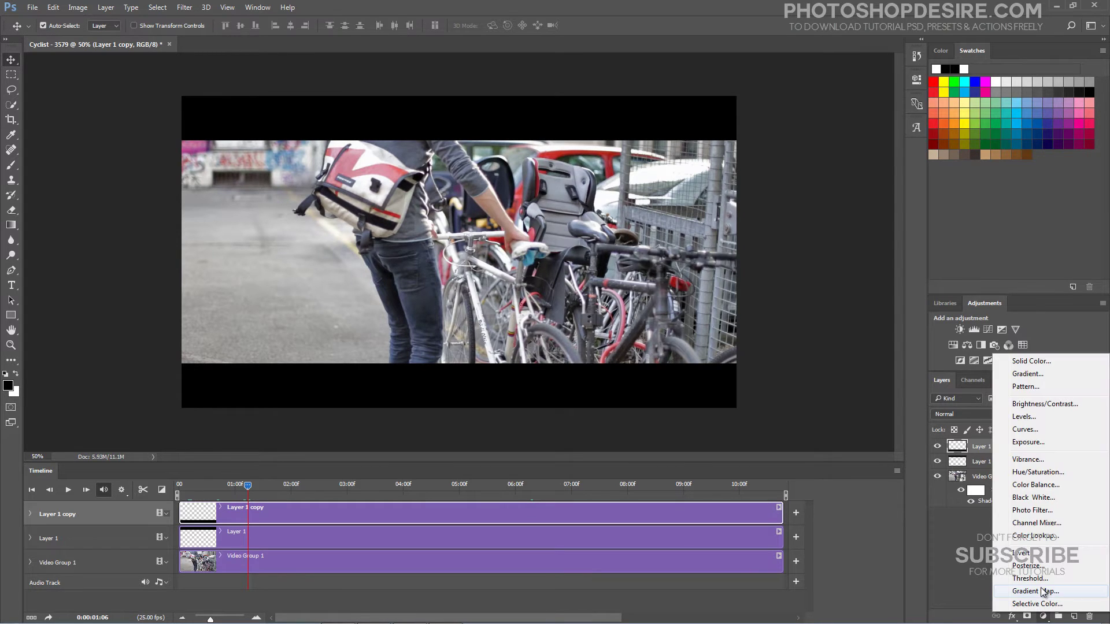
left_click(1034, 535)
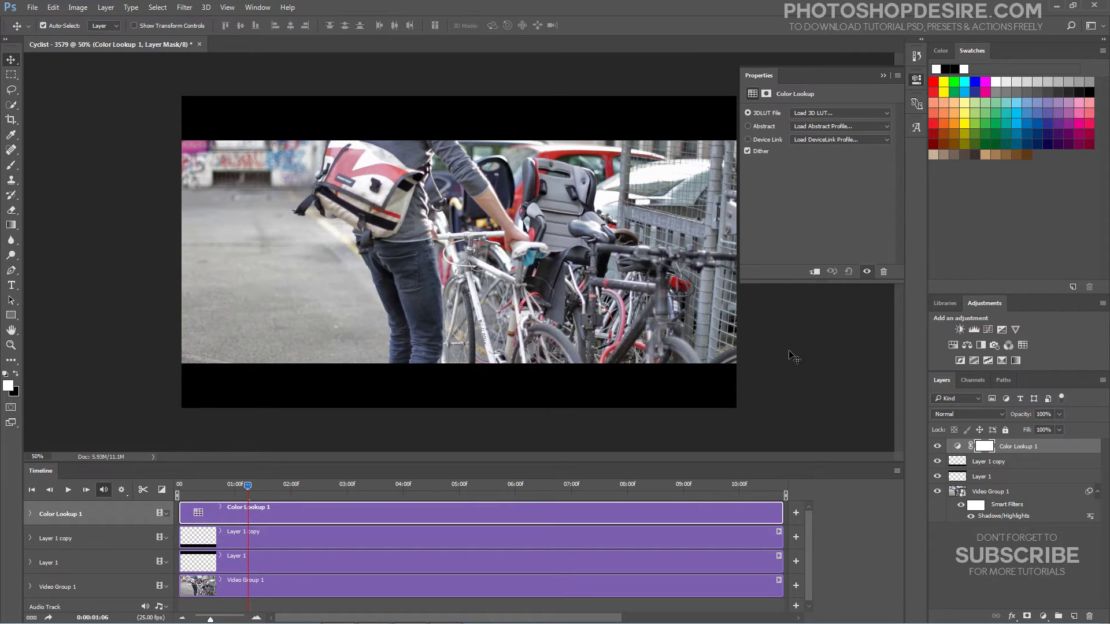
Try the 2Strip, TensionGreen, TealOrangePlusContrast and FallColors LUTs, then settle on HorrorBlue
left_click(811, 117)
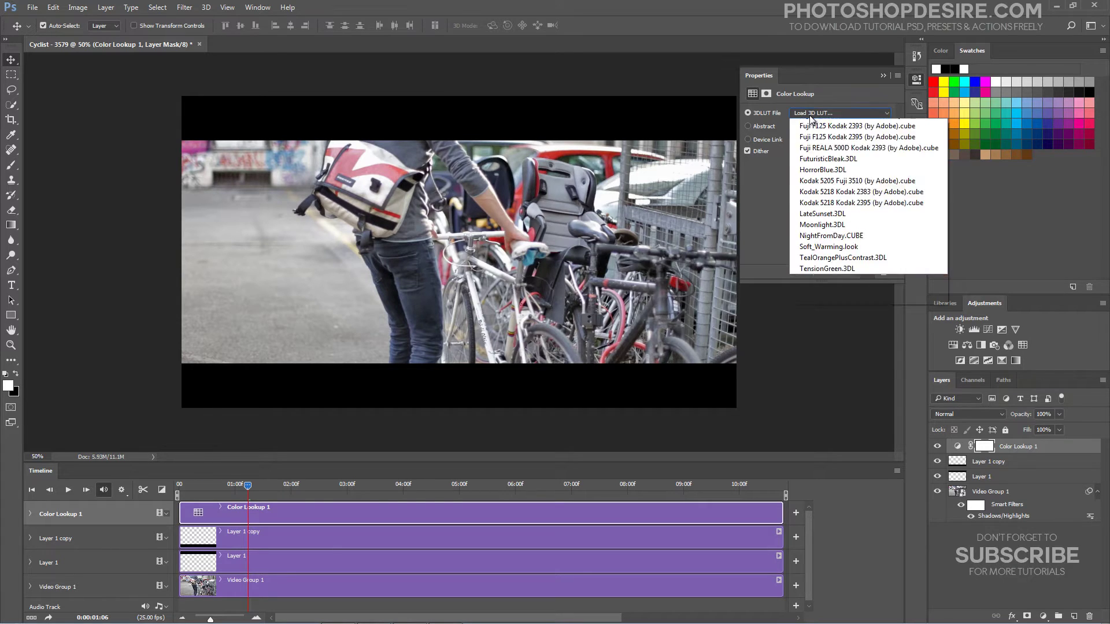
left_click(833, 155)
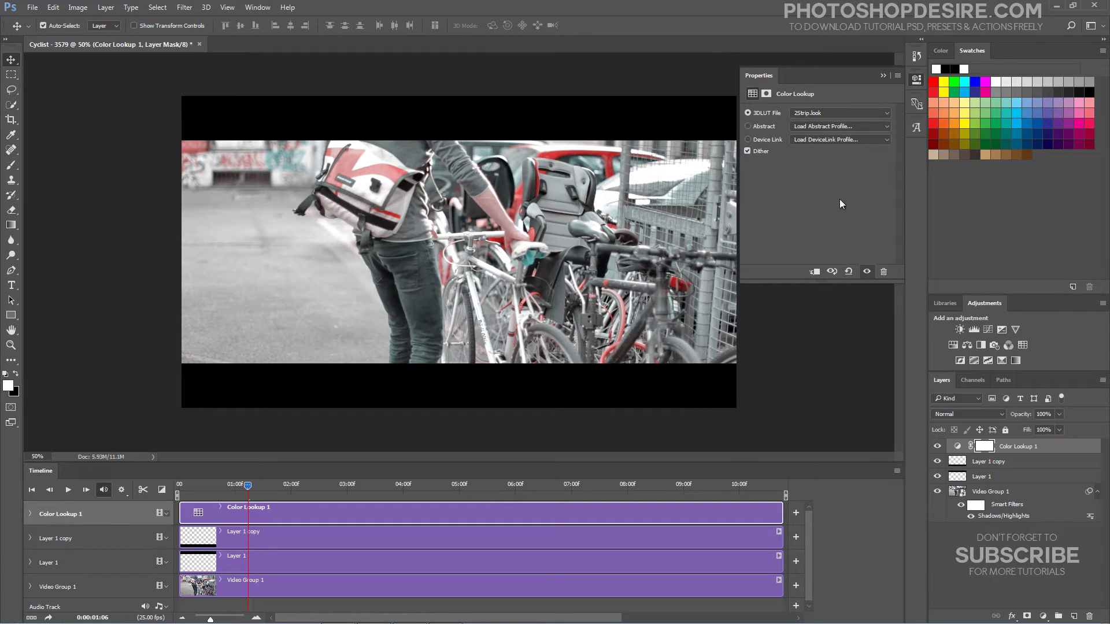
left_click(820, 114)
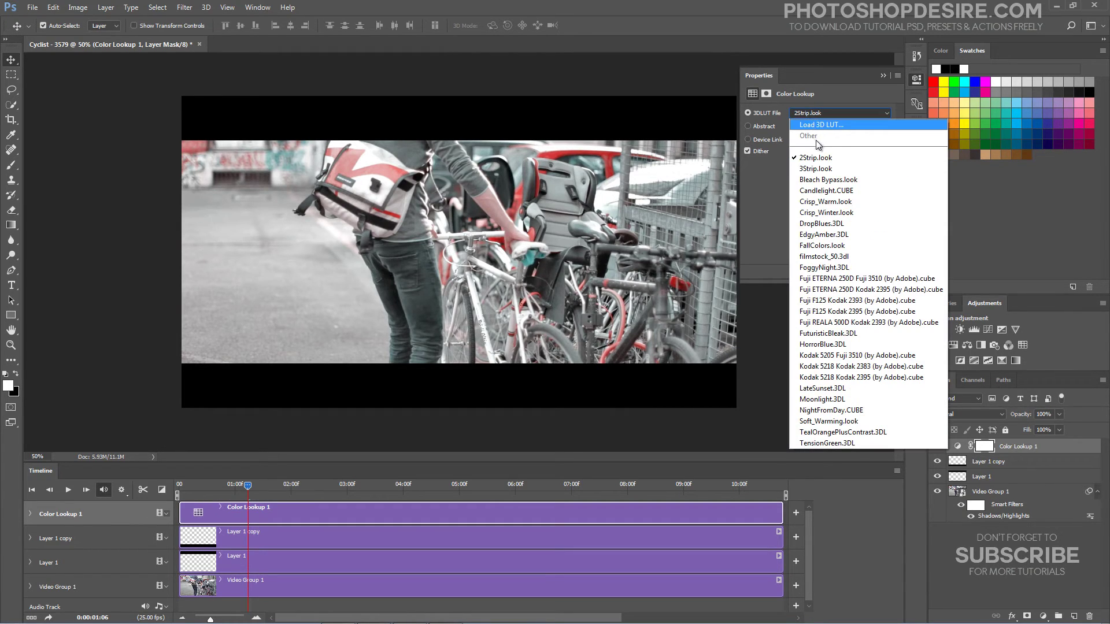
left_click(825, 443)
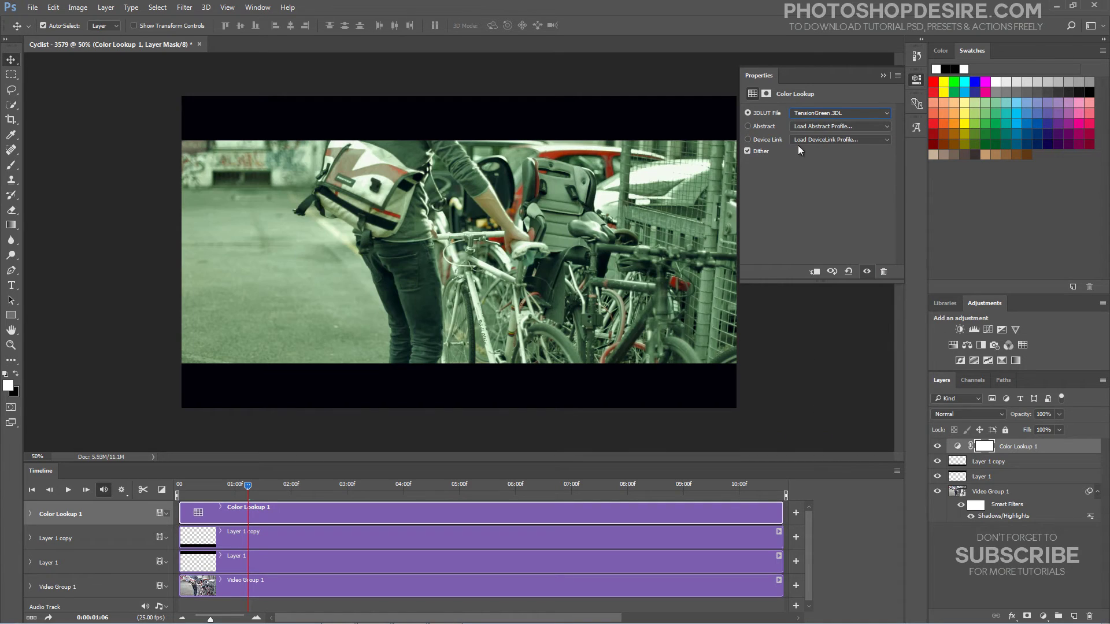
left_click(799, 116)
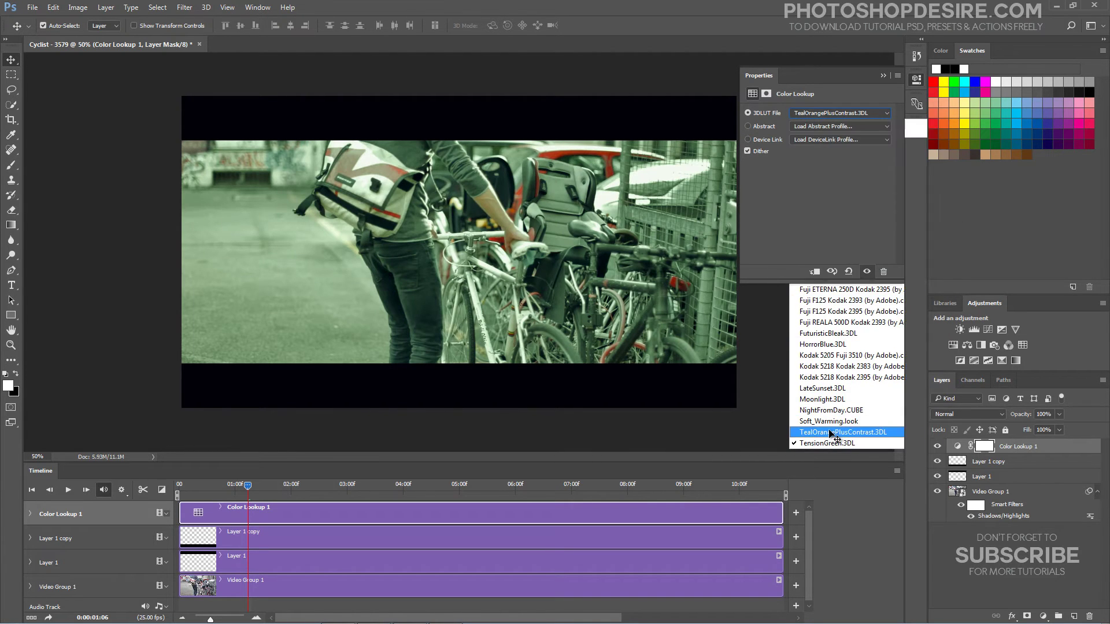
left_click(832, 432)
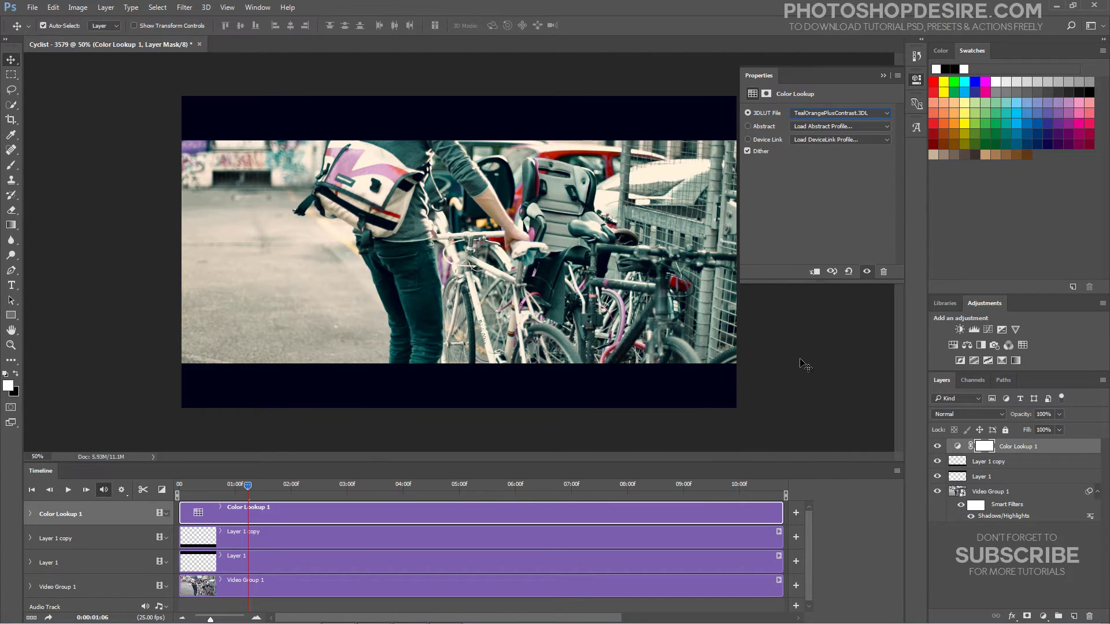
left_click(815, 115)
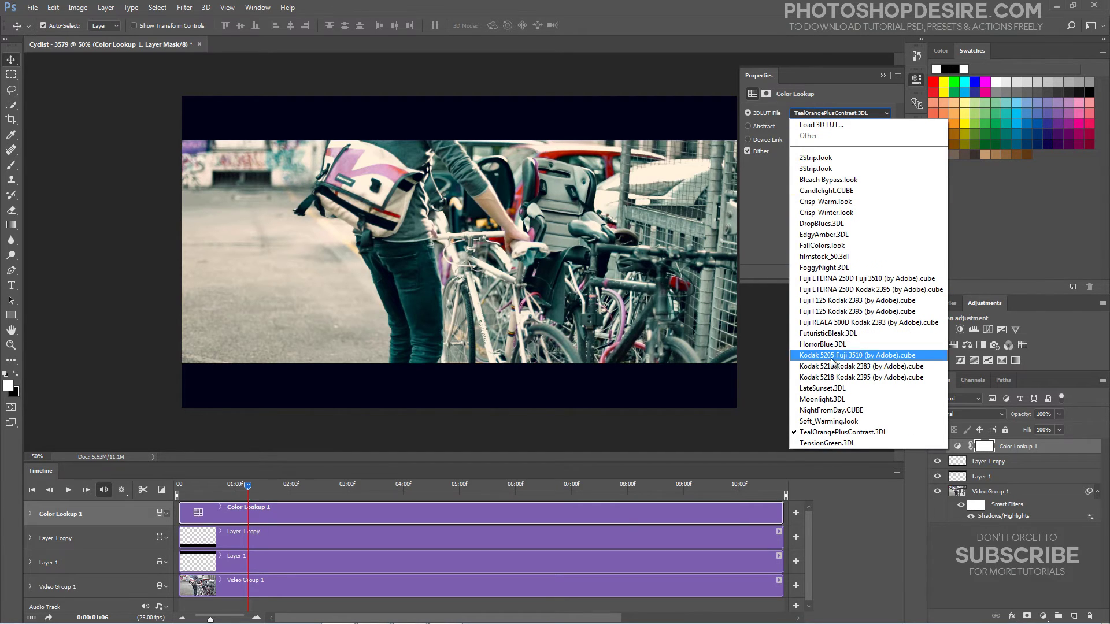
left_click(815, 246)
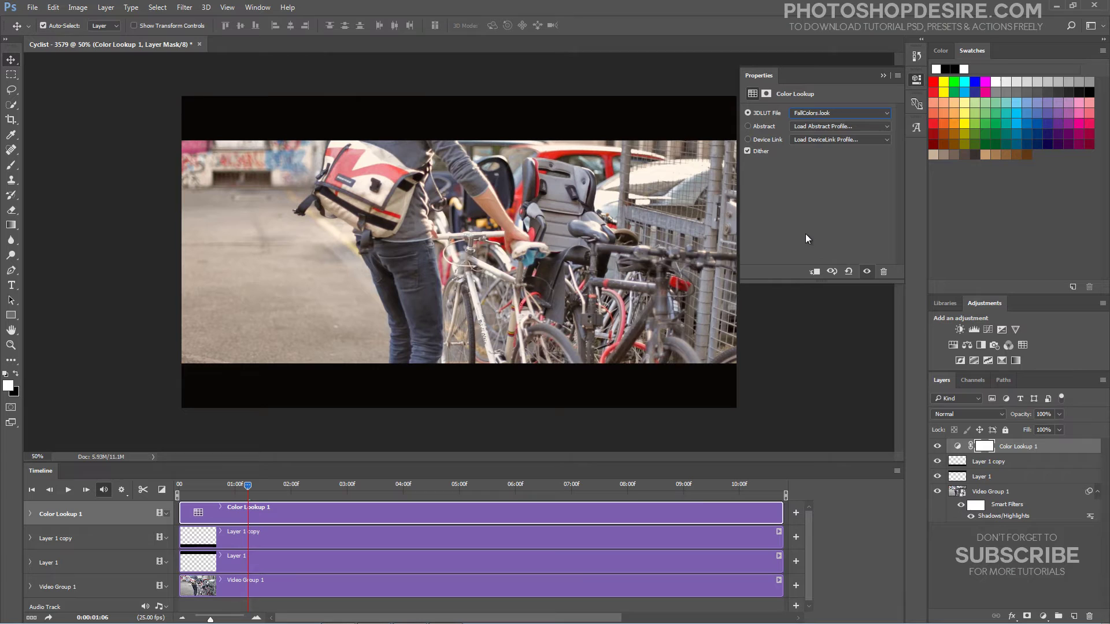
left_click(800, 116)
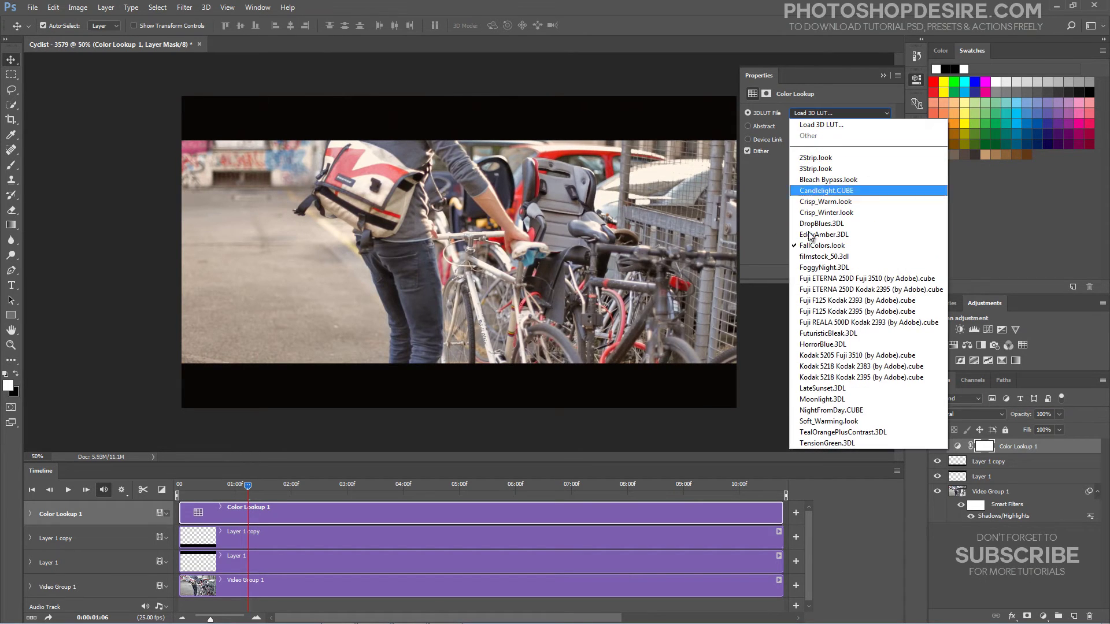
left_click(825, 345)
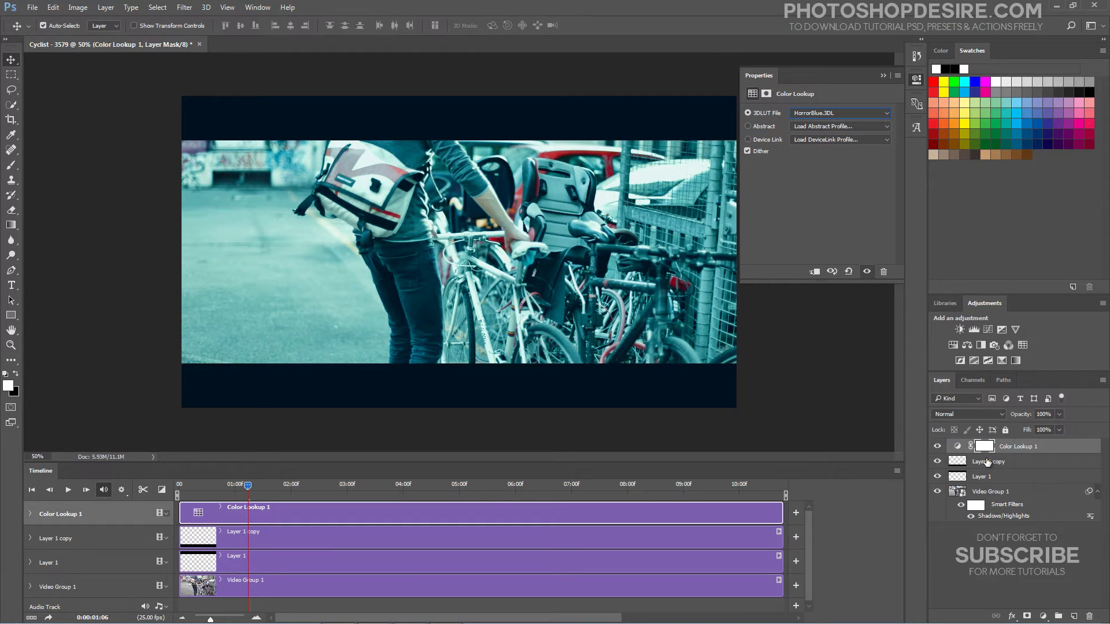
Lower Color Lookup 1 to 50% opacity and drag it below Layer 1, above Video Group 1
mouse_move(1019, 417)
left_mouse_down()
mouse_move(978, 417)
mouse_move(990, 413)
left_mouse_up()
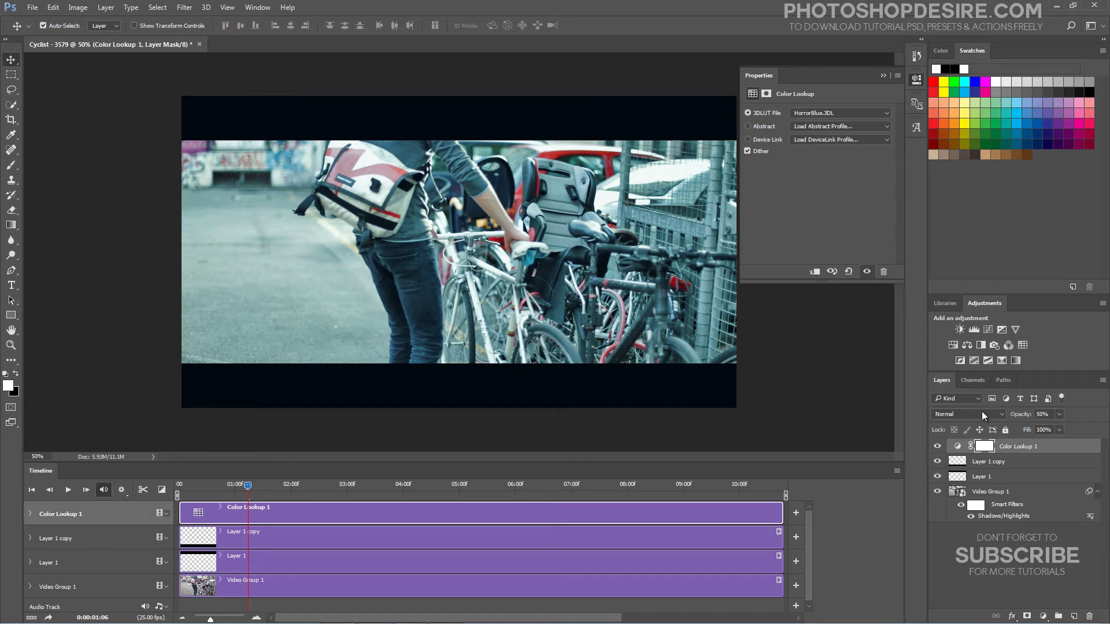
left_click(1004, 568)
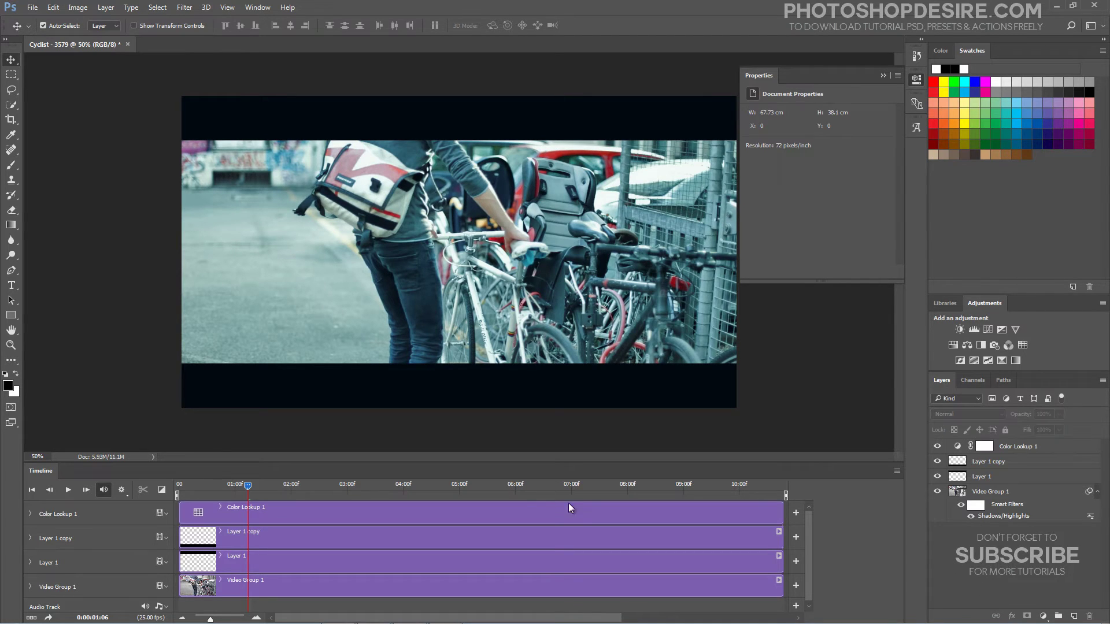
left_click_drag(1020, 450, 1014, 482)
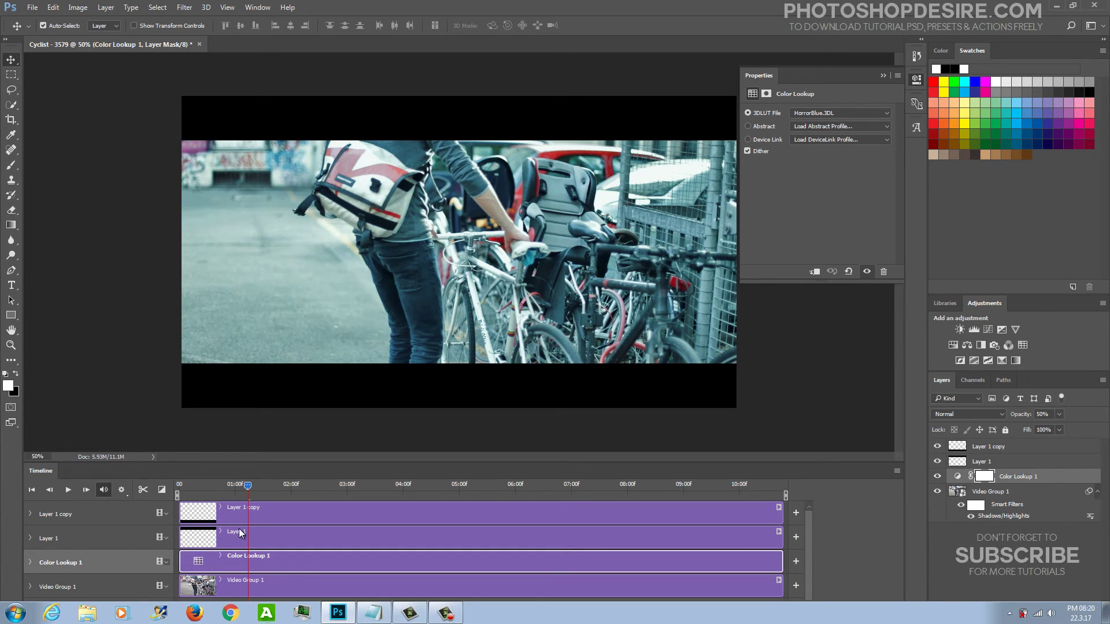
left_click(200, 488)
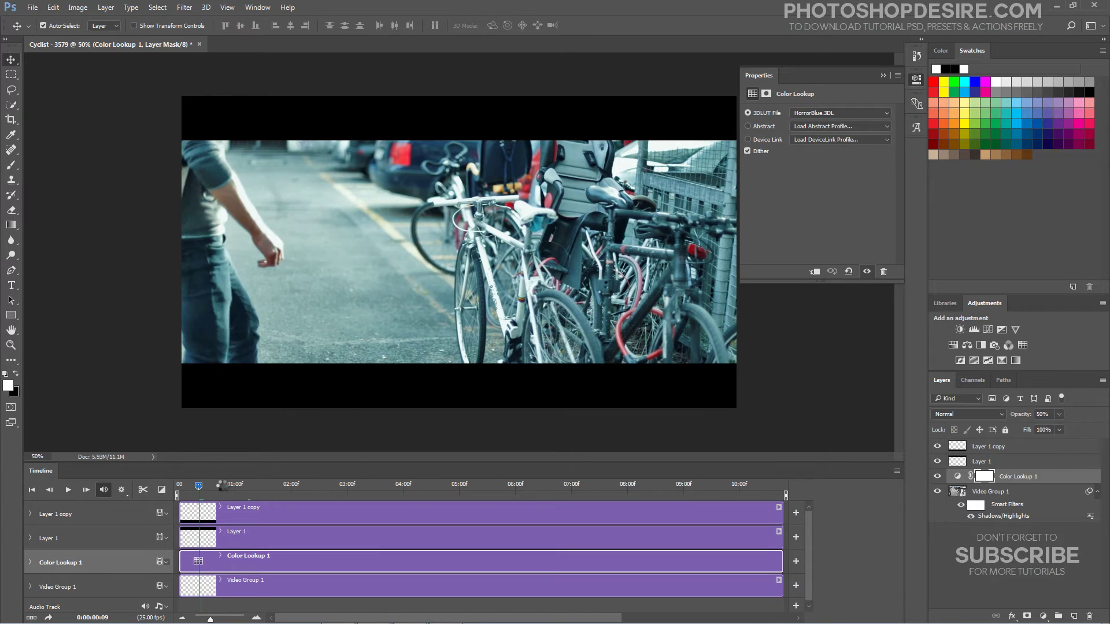
key("space")
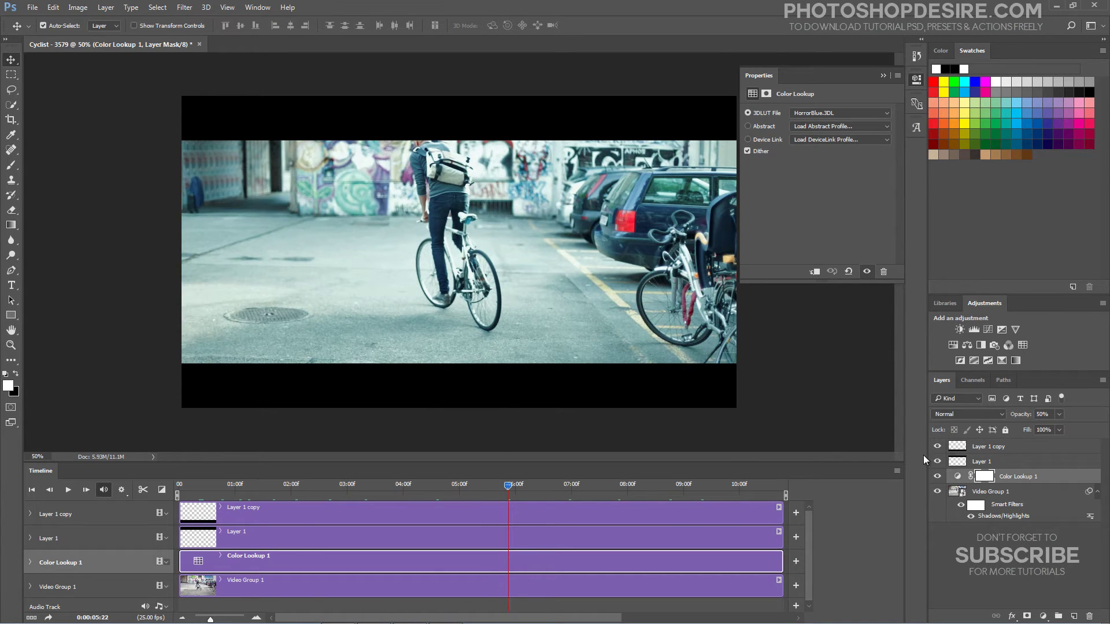
Set the Color Lookup 1 blend mode to Color and collapse the Properties panel
left_click(984, 415)
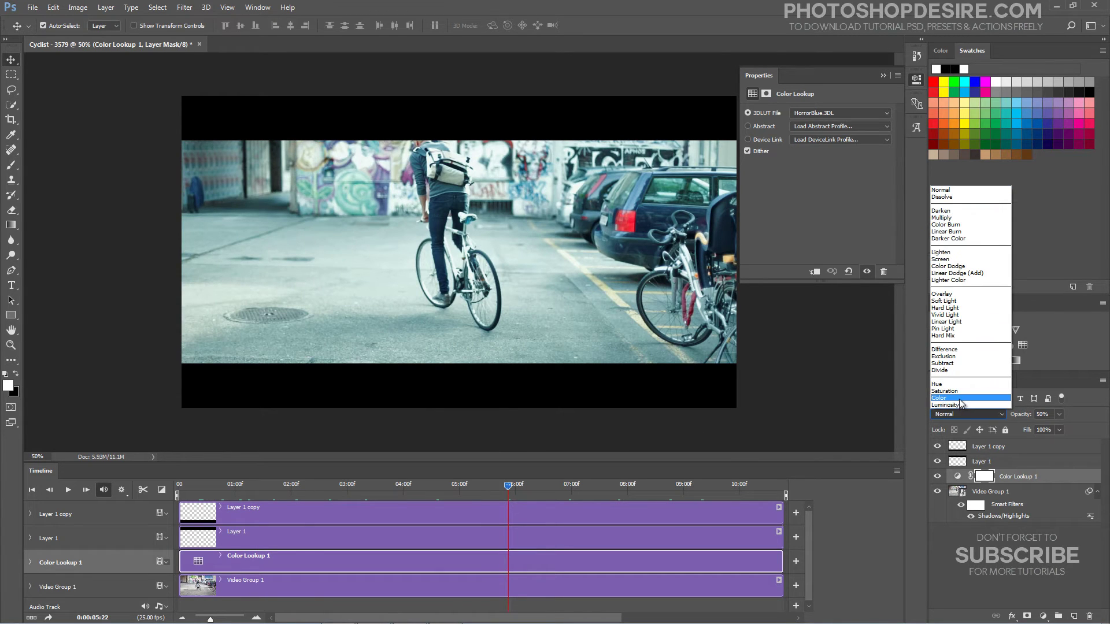
left_click(959, 399)
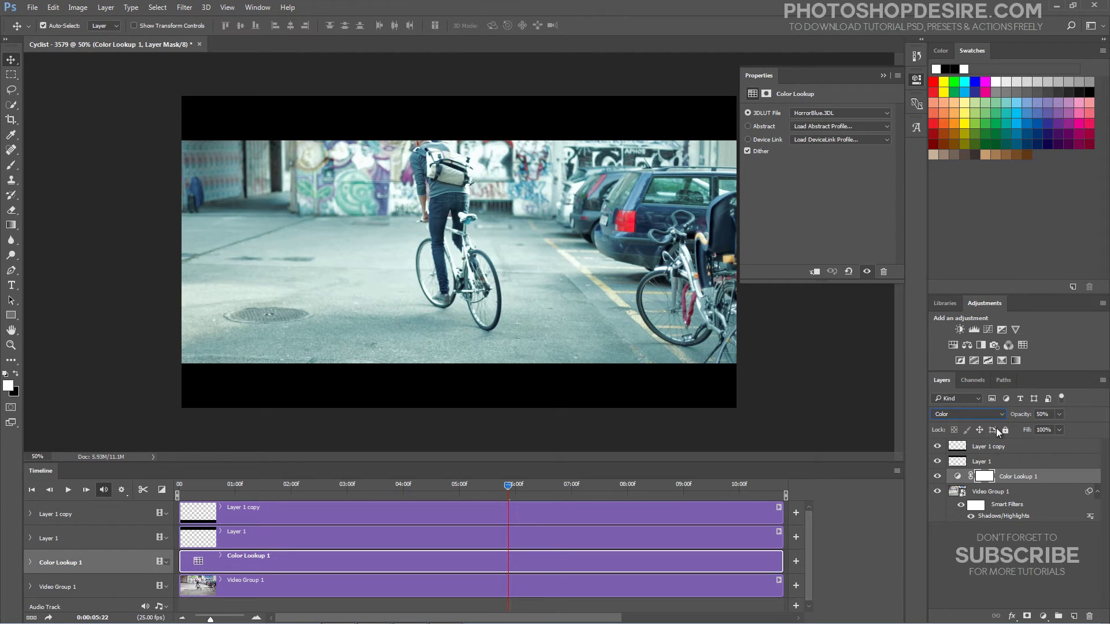
left_click(985, 411)
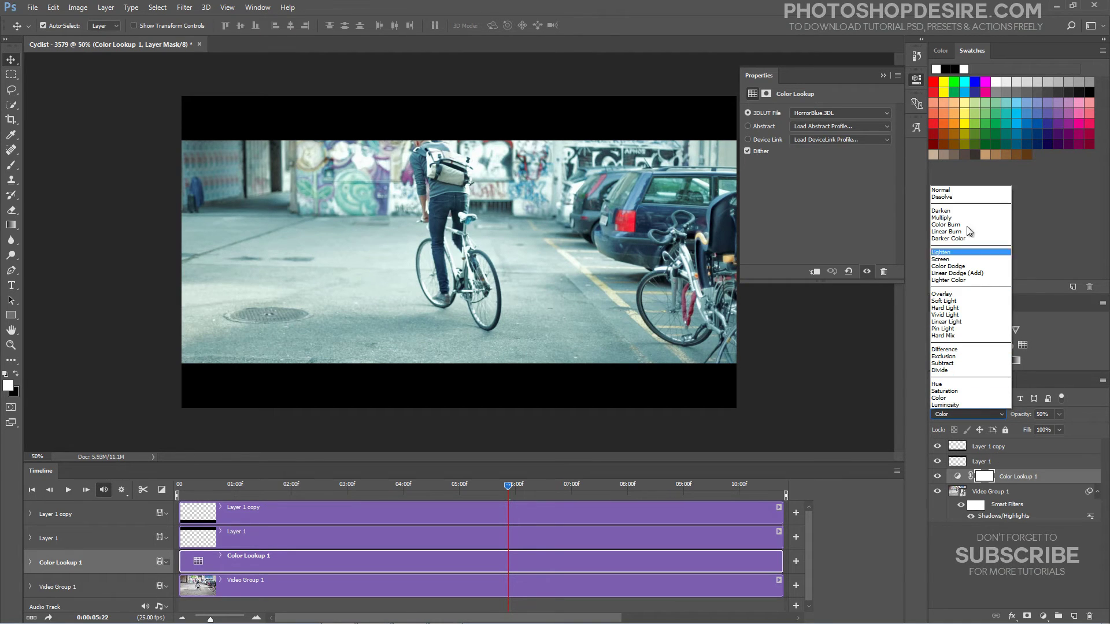
left_click(961, 188)
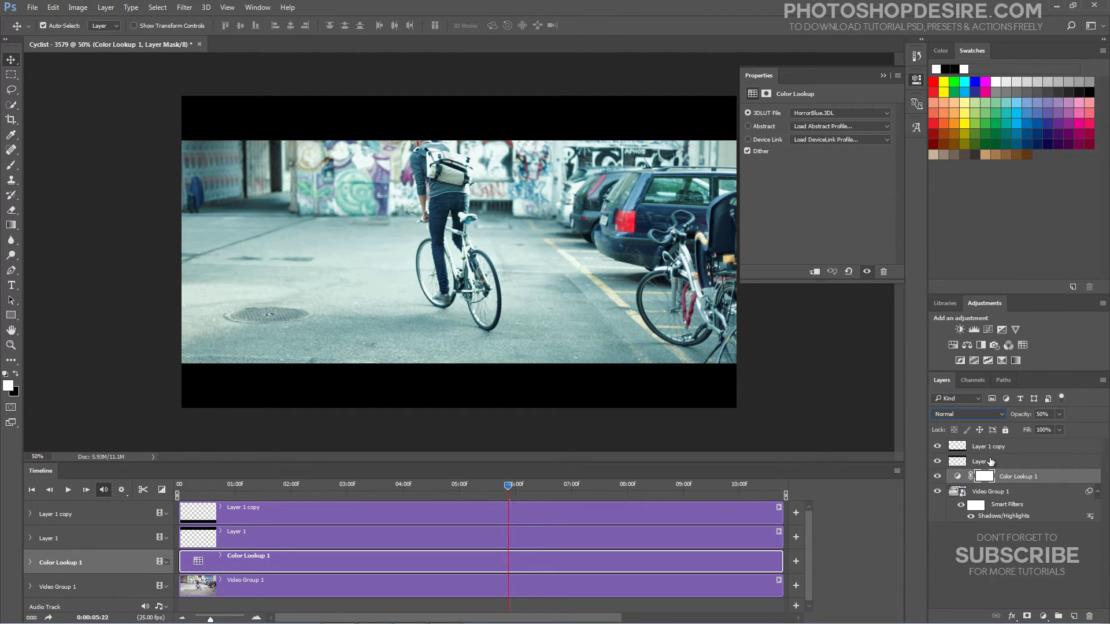
left_click(980, 413)
left_click(969, 398)
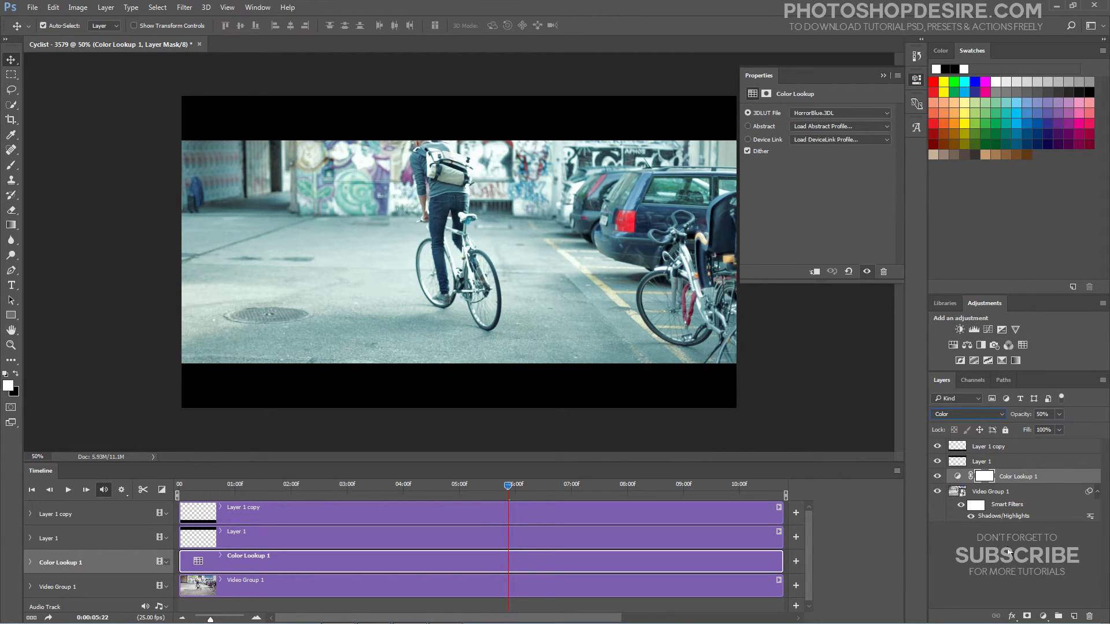
left_click(1004, 481, "ctrl")
left_click(883, 76)
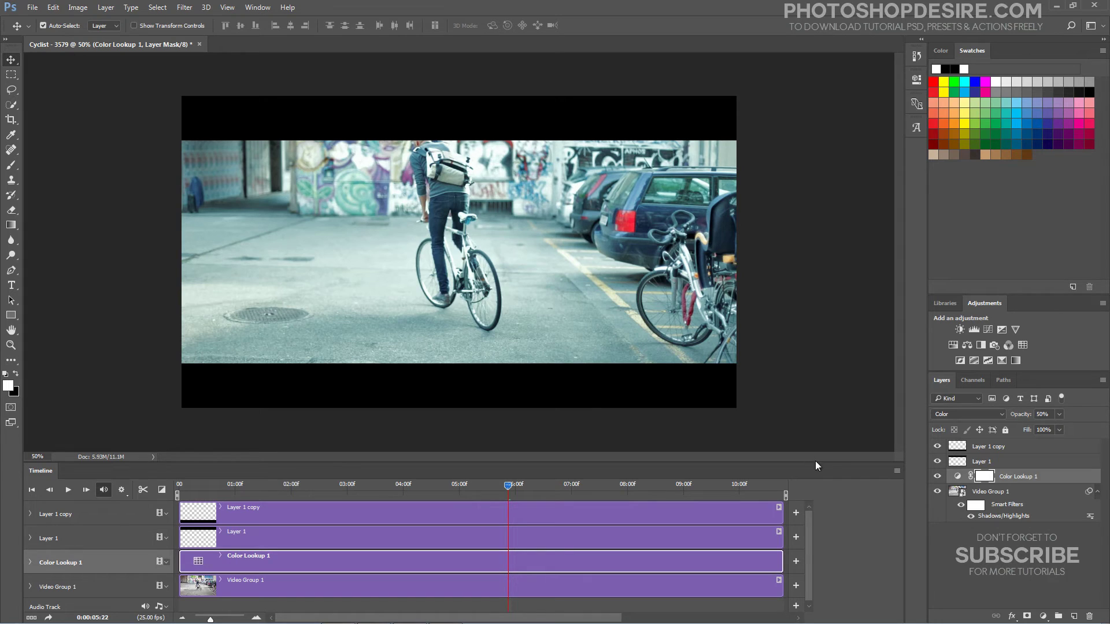
Open the Render Video dialog from the Timeline panel menu
left_click(896, 473)
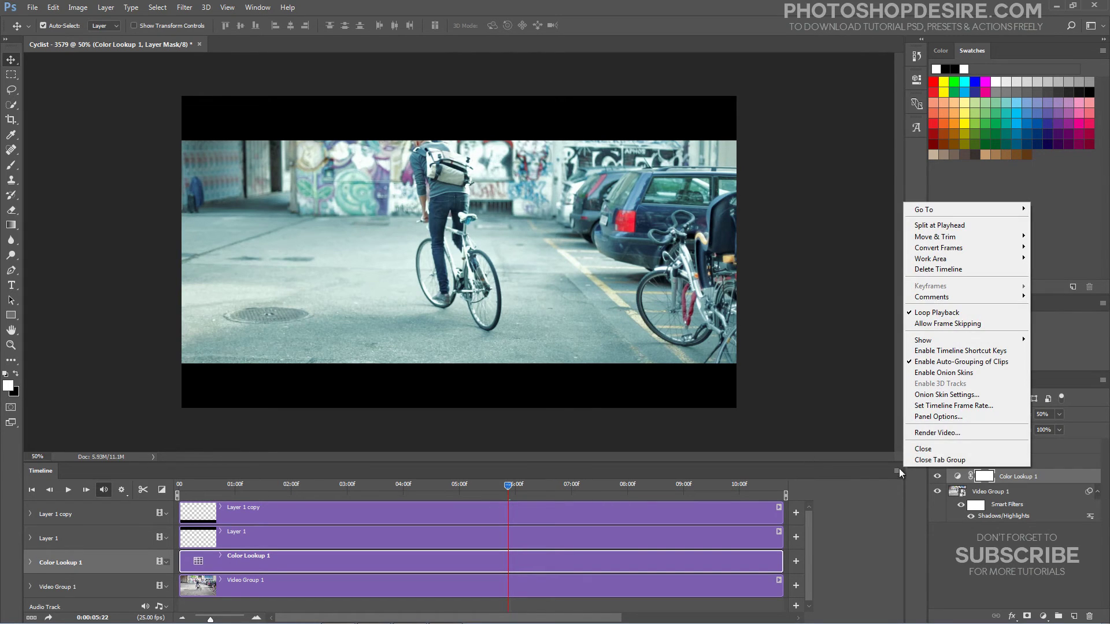
left_click(921, 434)
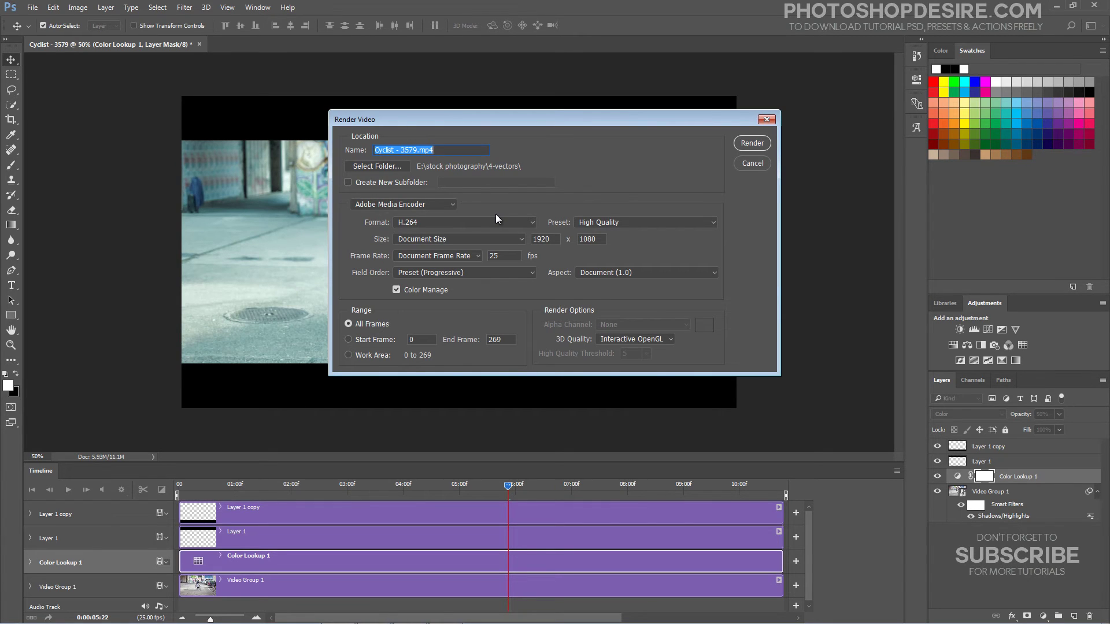
Set the render output folder to the Desktop
left_click(402, 167)
left_click_drag(632, 297, 632, 278)
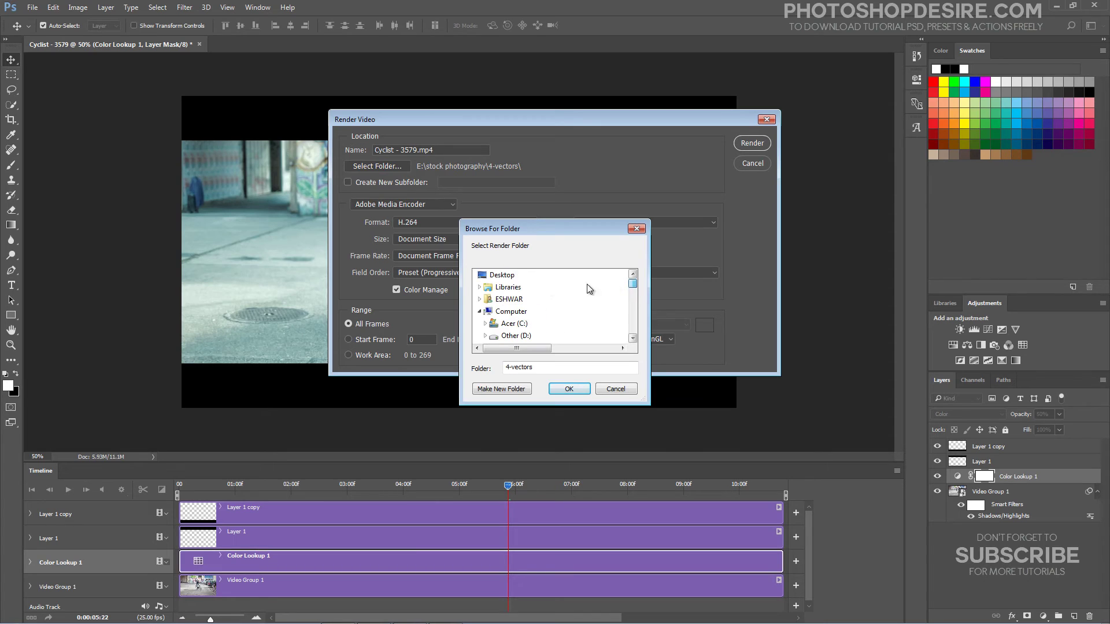
left_click(502, 275)
left_click(572, 390)
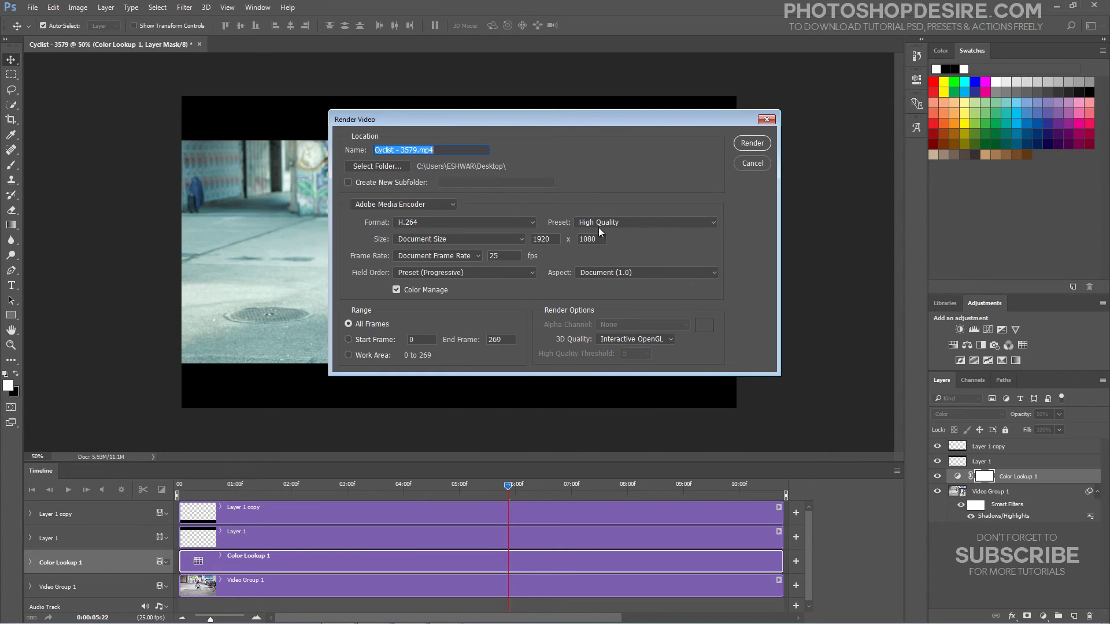
Choose the YouTube HD 1080p 29.97 preset and render the H.264 video
left_click(616, 223)
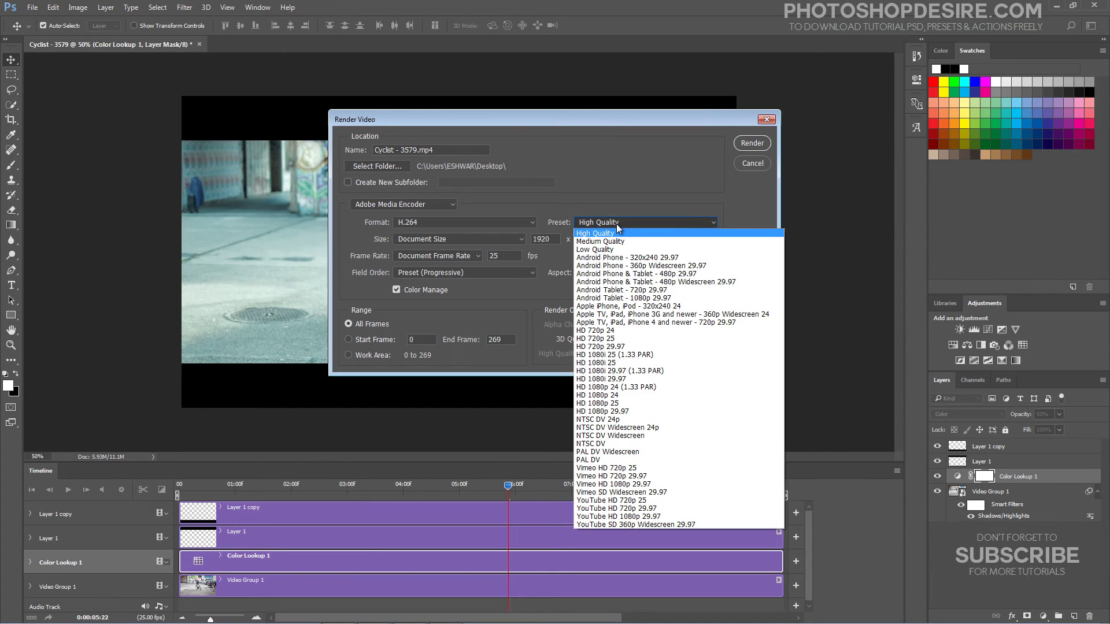
left_click(655, 516)
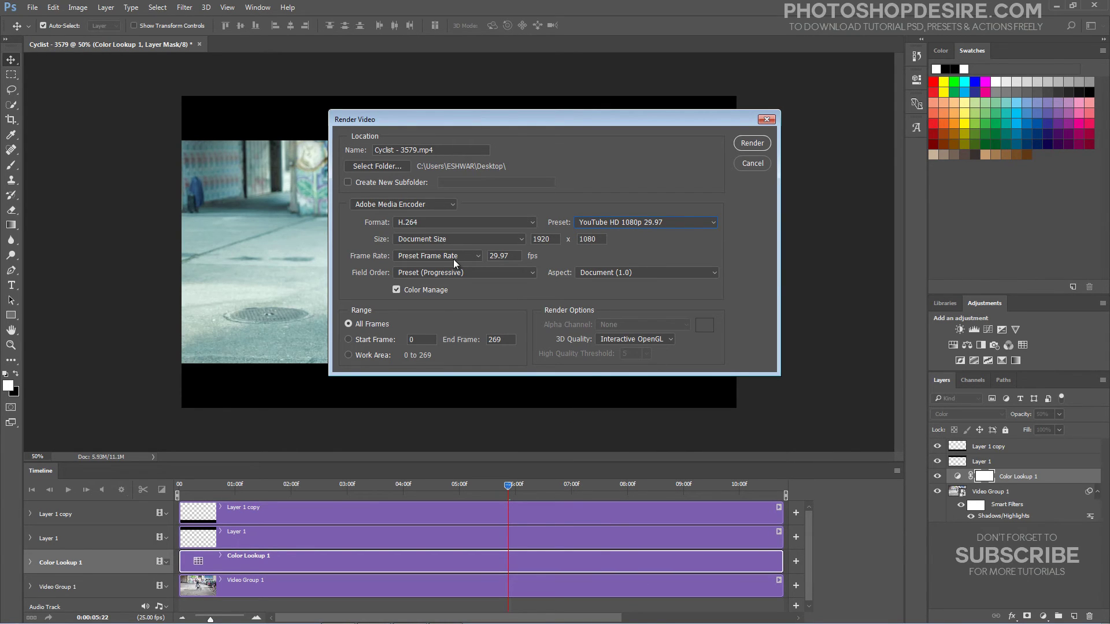
left_click(752, 143)
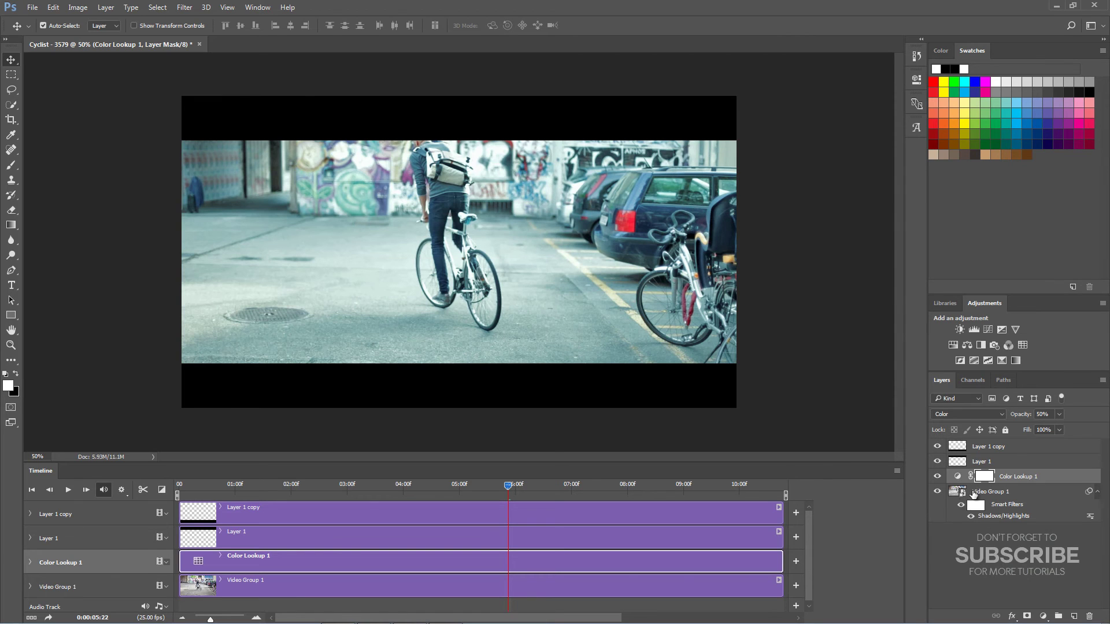
Toggle the Shadows/Highlights filter's visibility to compare the frame, leaving it hidden
left_click(972, 517)
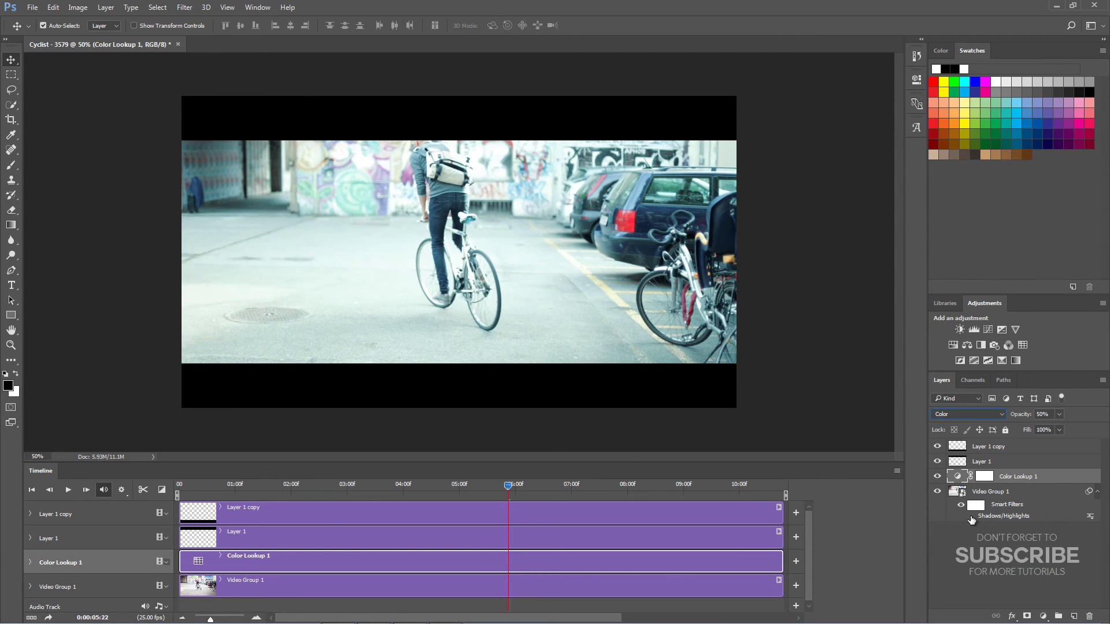
left_click(971, 517)
left_click(972, 517)
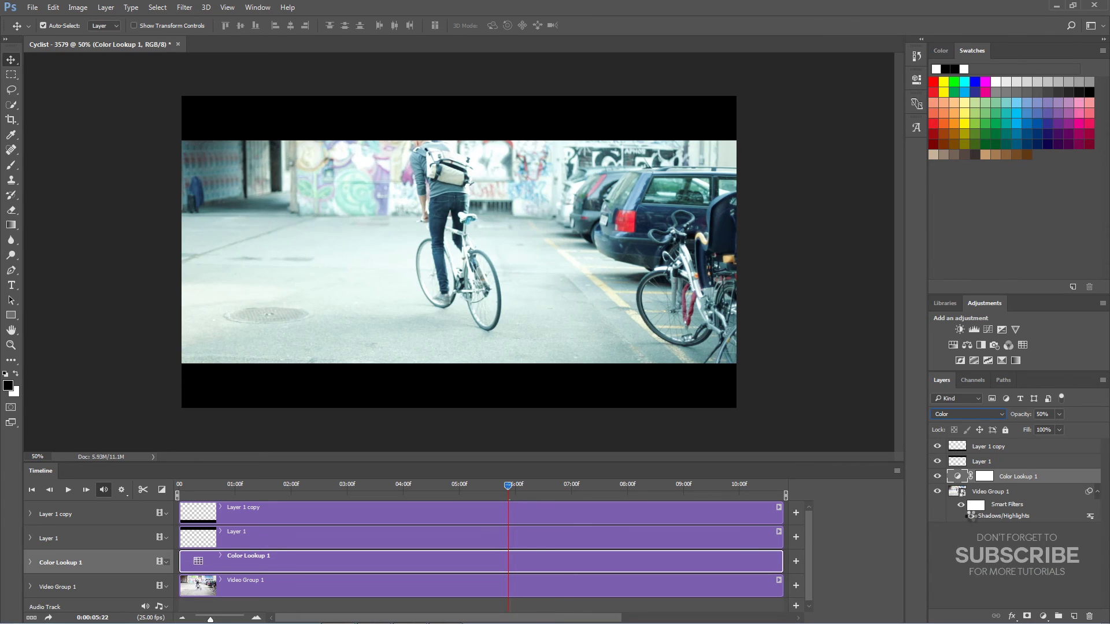